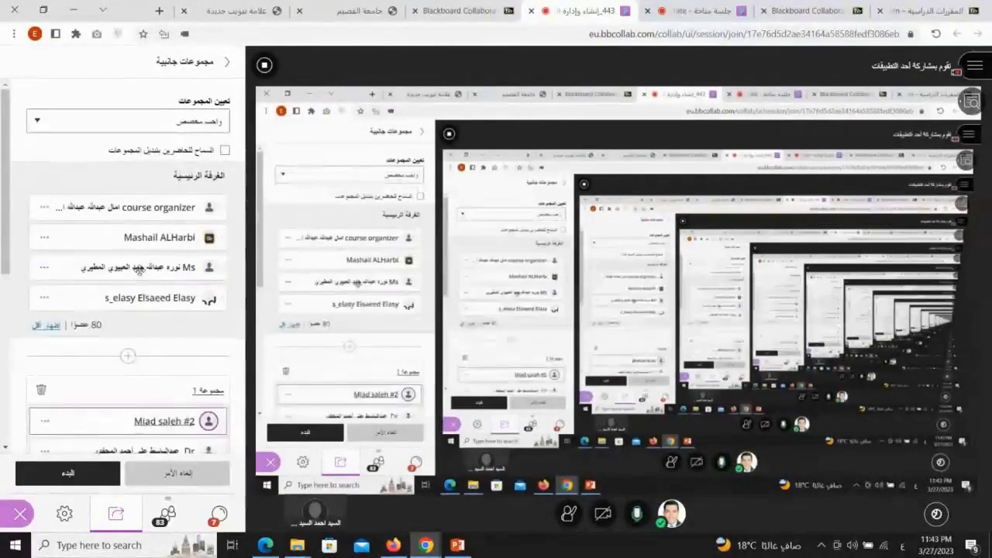
Step: Move two attendees from the main room (الغرفة الرئيسية) into breakout group 1 (مجموعة 1)
click(44, 270)
click(196, 165)
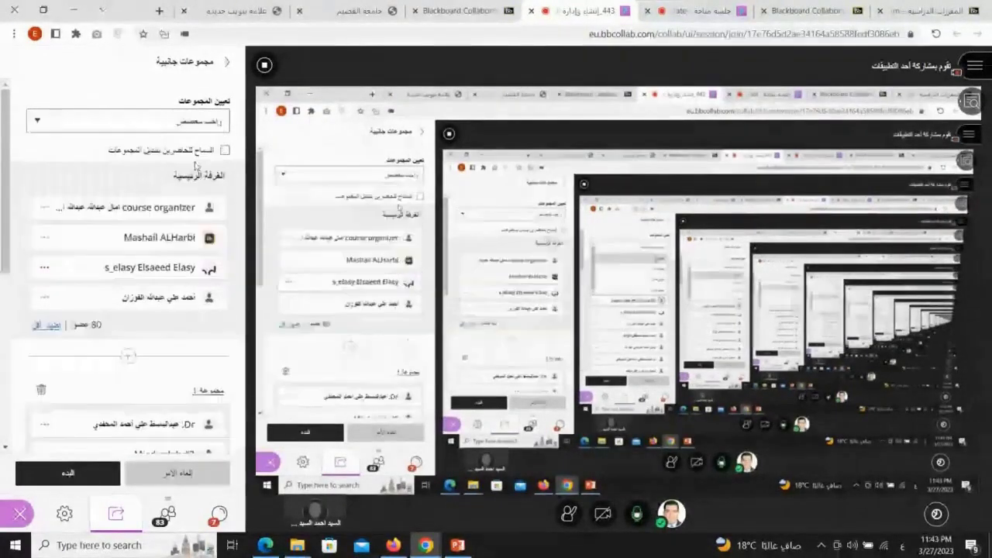
click(44, 300)
click(180, 191)
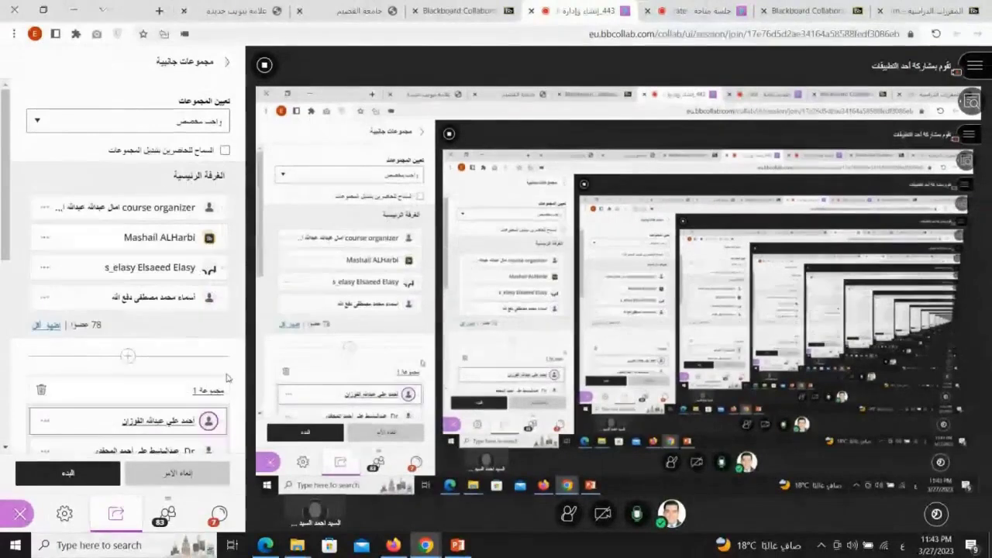
Step: Show all main room attendees and move four of them into breakout group 2 (مجموعة 2)
scroll(6, 279, down, 1)
click(48, 281)
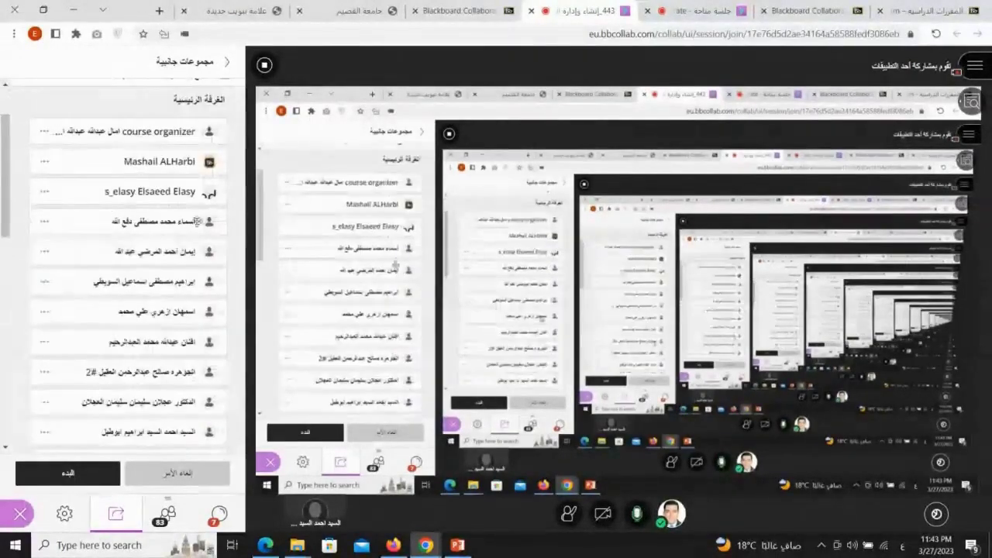
click(45, 222)
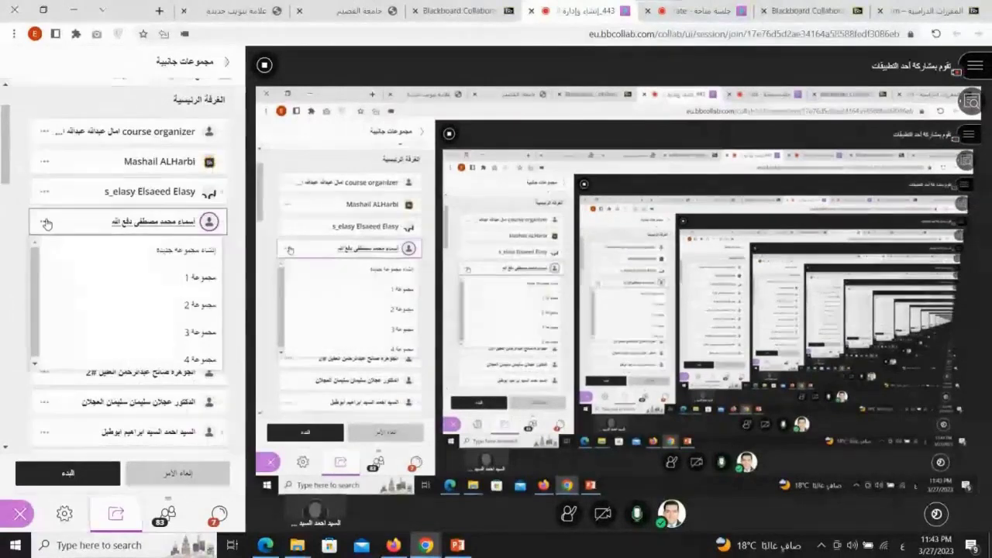
click(199, 307)
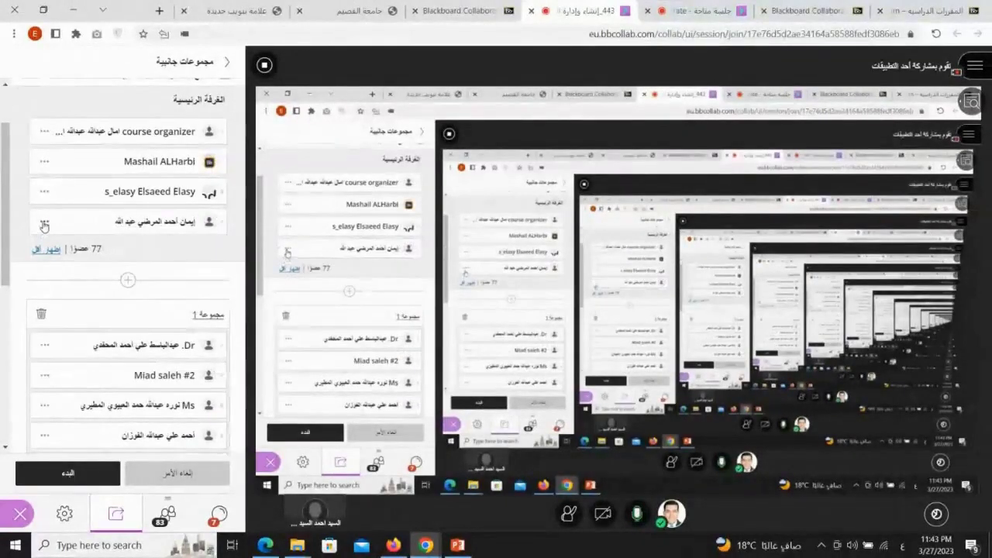
click(44, 223)
click(193, 303)
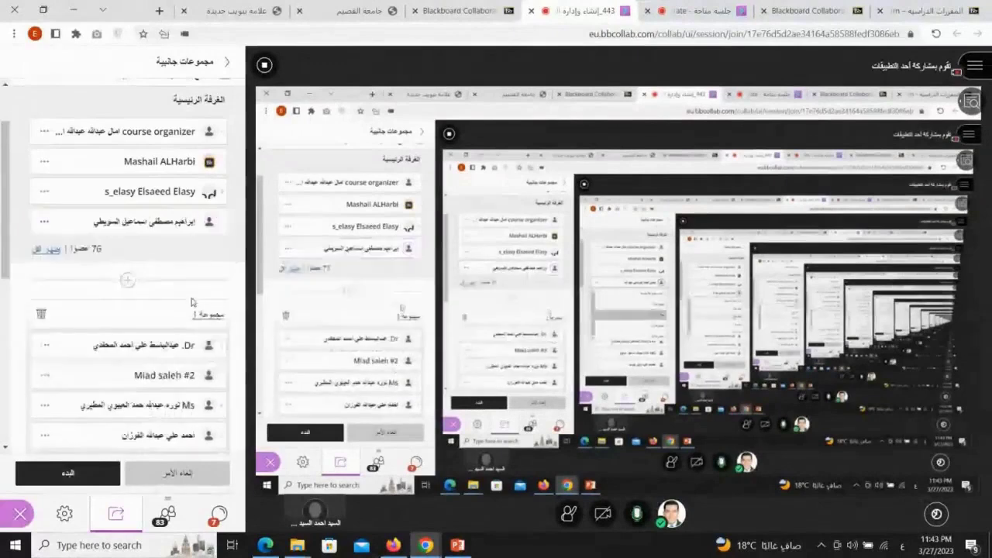
click(45, 224)
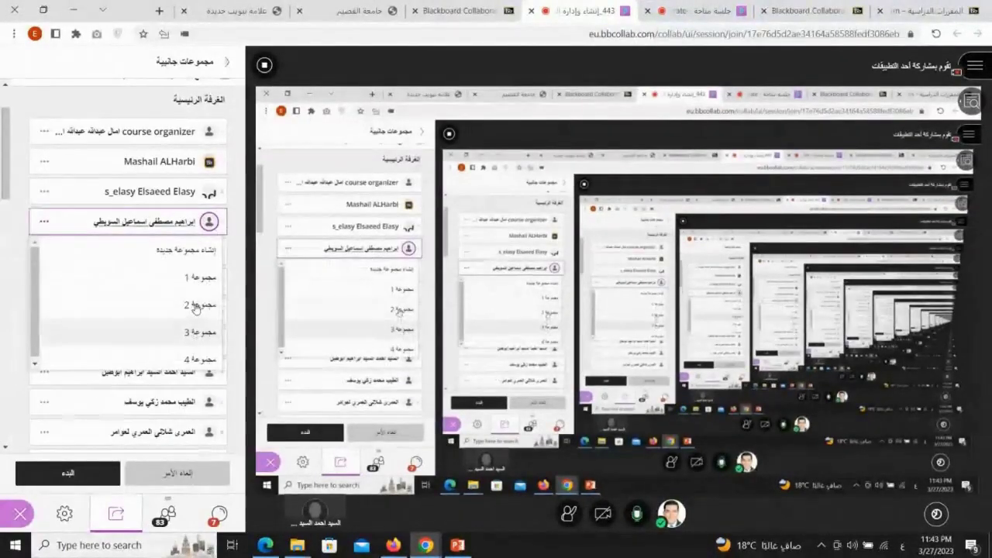
click(194, 332)
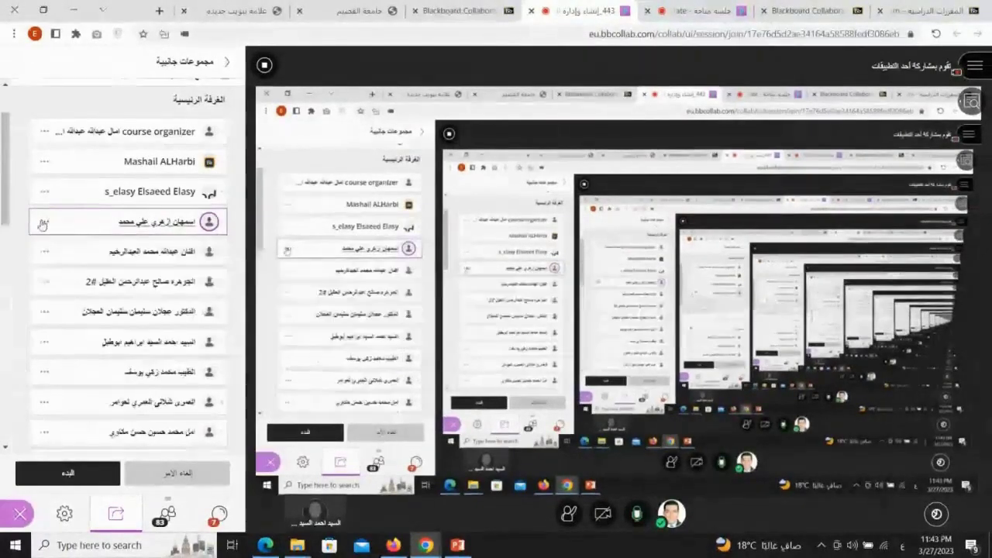
click(44, 224)
click(204, 306)
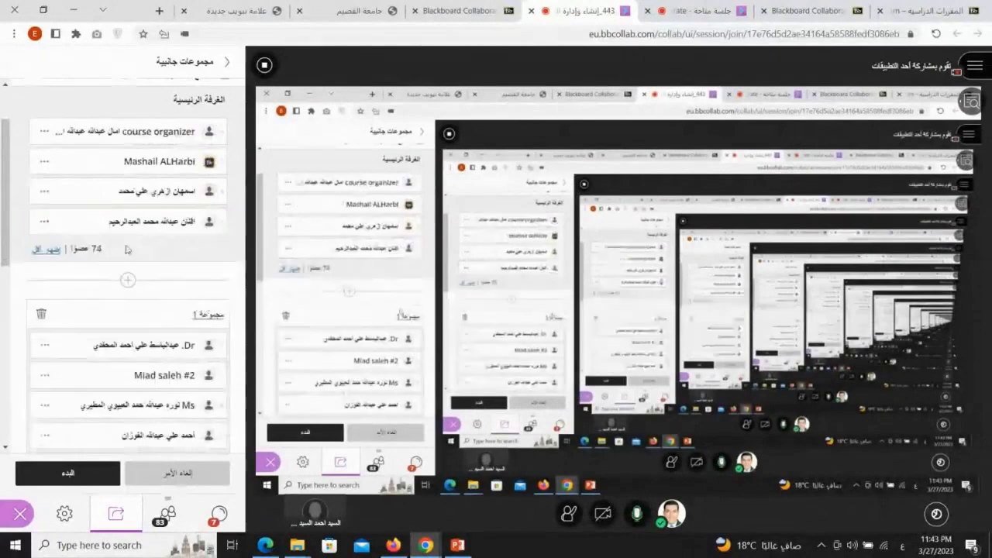
Step: Assign one attendee from the main room to breakout group 3 (مجموعة 3)
click(44, 224)
click(116, 259)
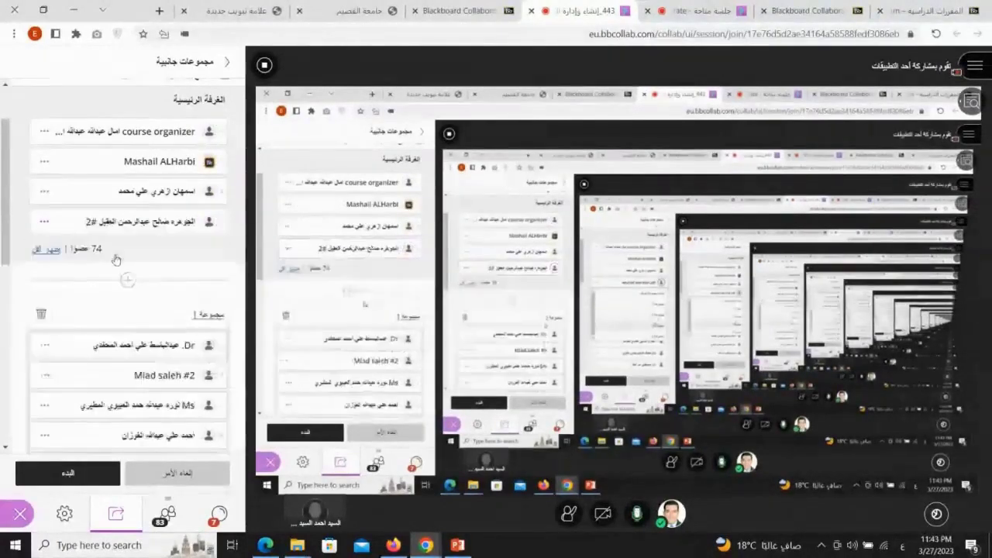
click(44, 223)
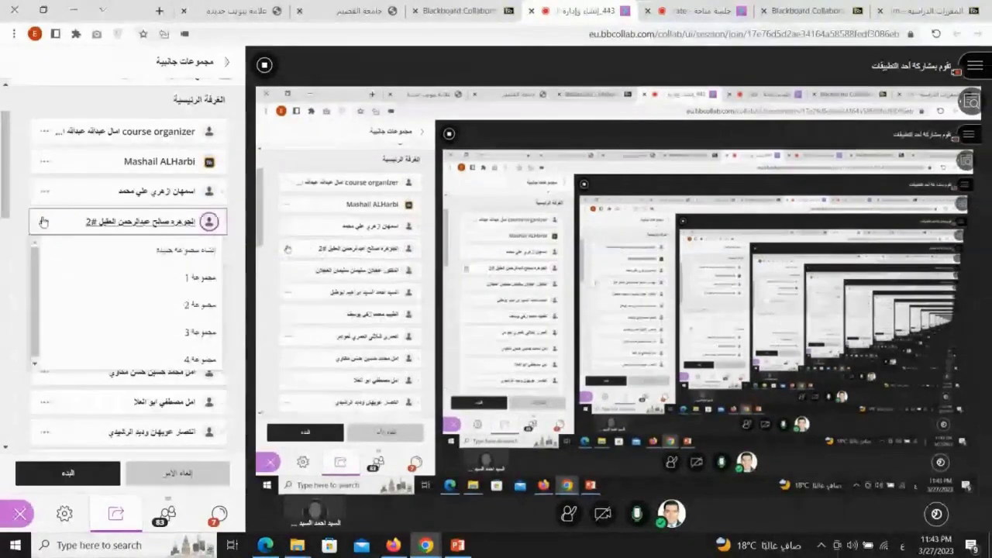
click(168, 303)
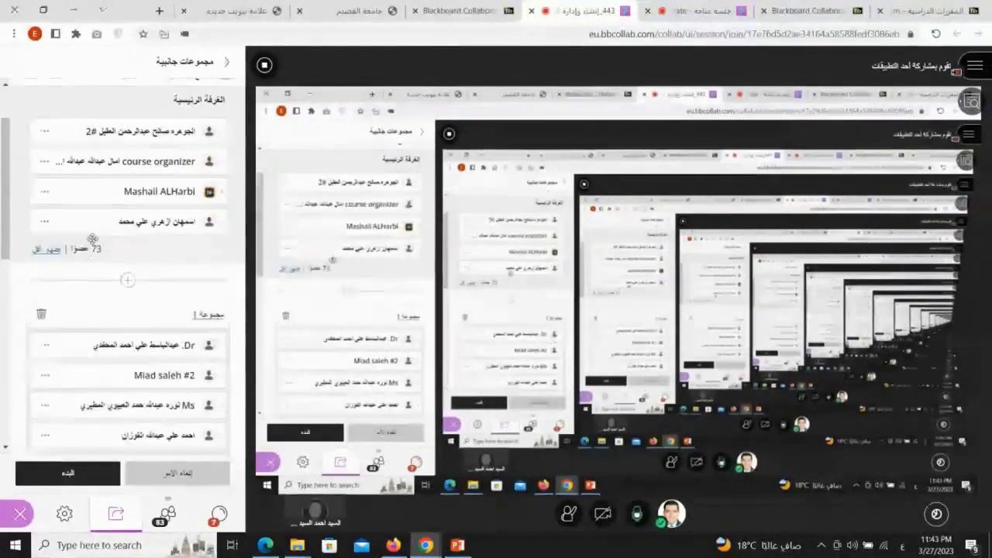
Step: Review the main room attendee list and the members assigned to groups 1 through 4
scroll(44, 184, down, 2)
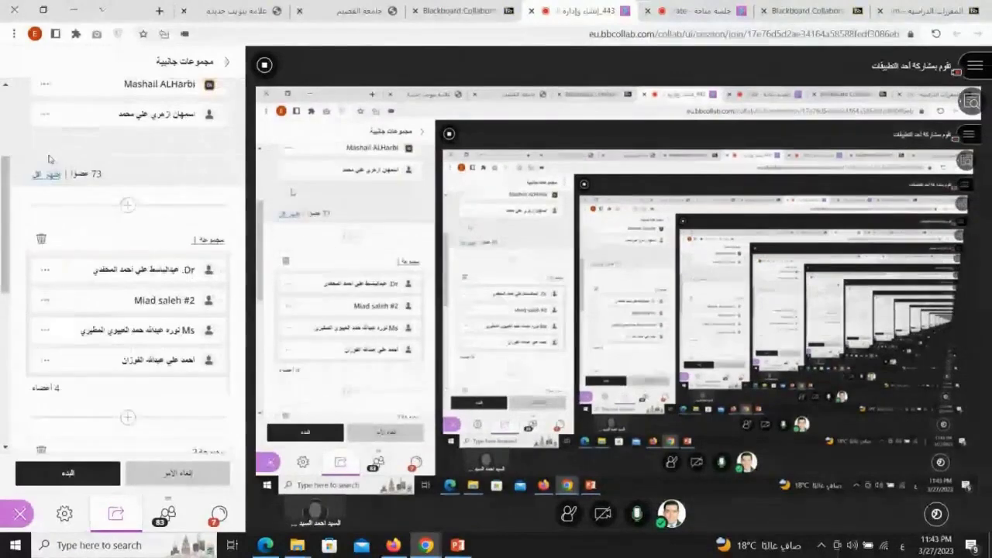
click(49, 144)
scroll(97, 318, down, 3)
scroll(96, 316, down, 4)
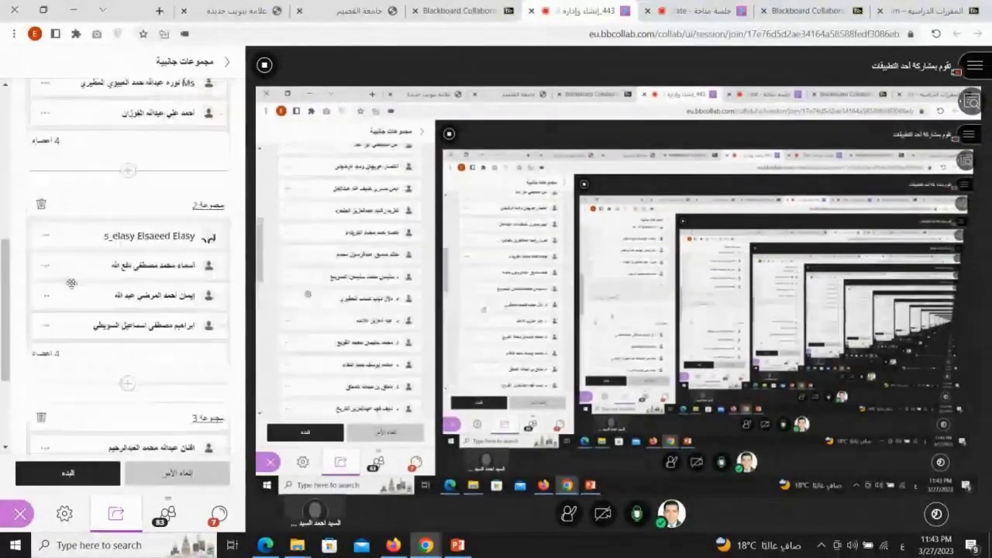
scroll(62, 209, up, 4)
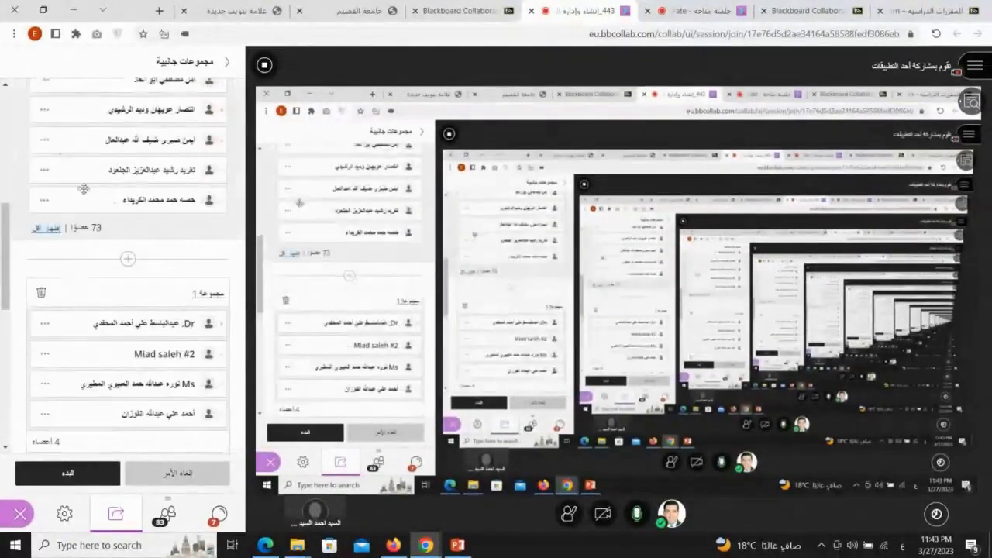
scroll(117, 268, down, 4)
scroll(124, 259, up, 4)
scroll(155, 251, up, 2)
scroll(184, 248, down, 3)
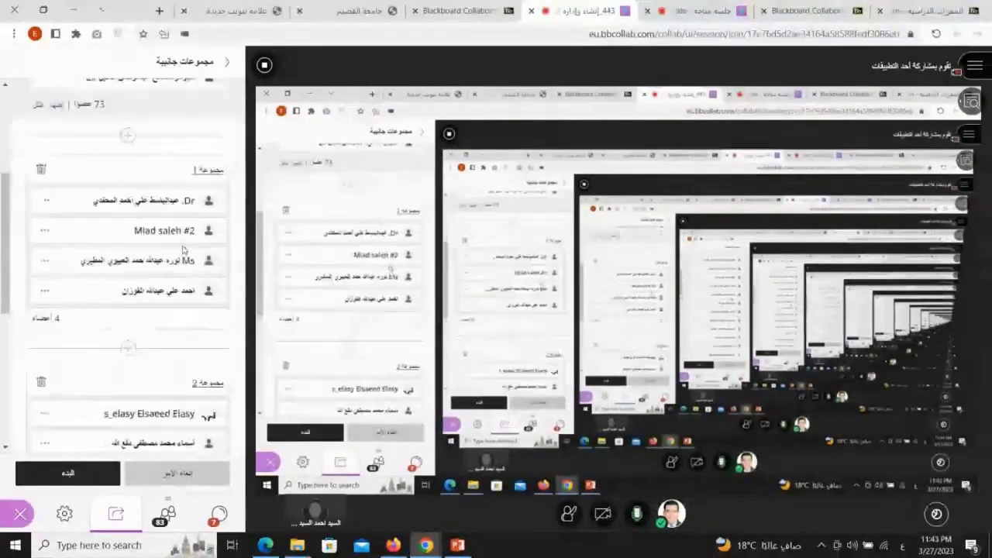
scroll(184, 240, up, 6)
scroll(184, 237, down, 10)
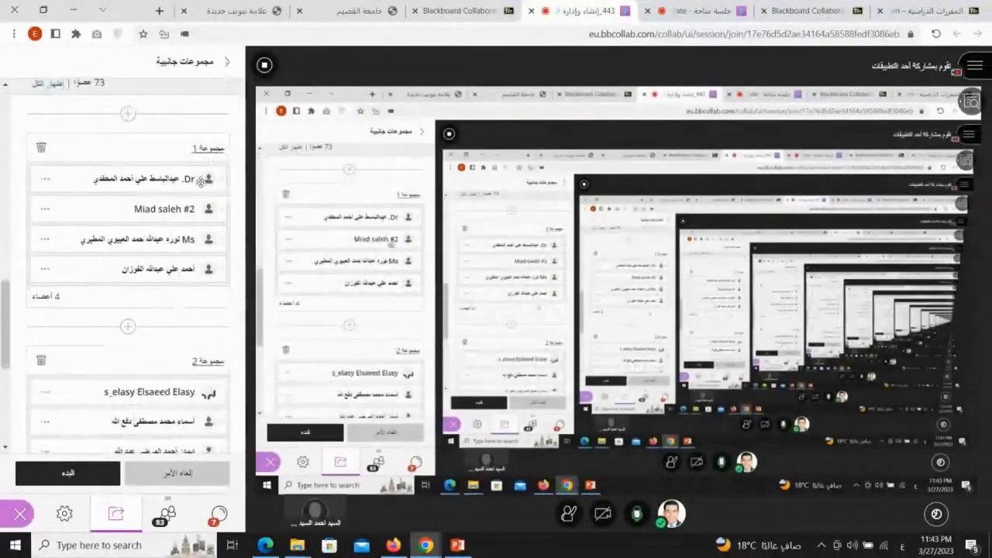
scroll(151, 213, down, 4)
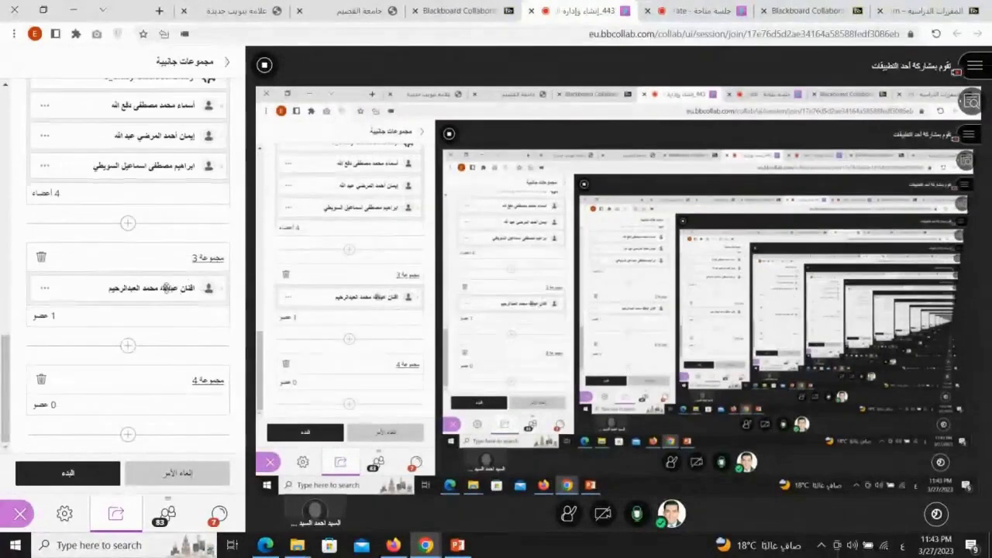
scroll(194, 232, up, 2)
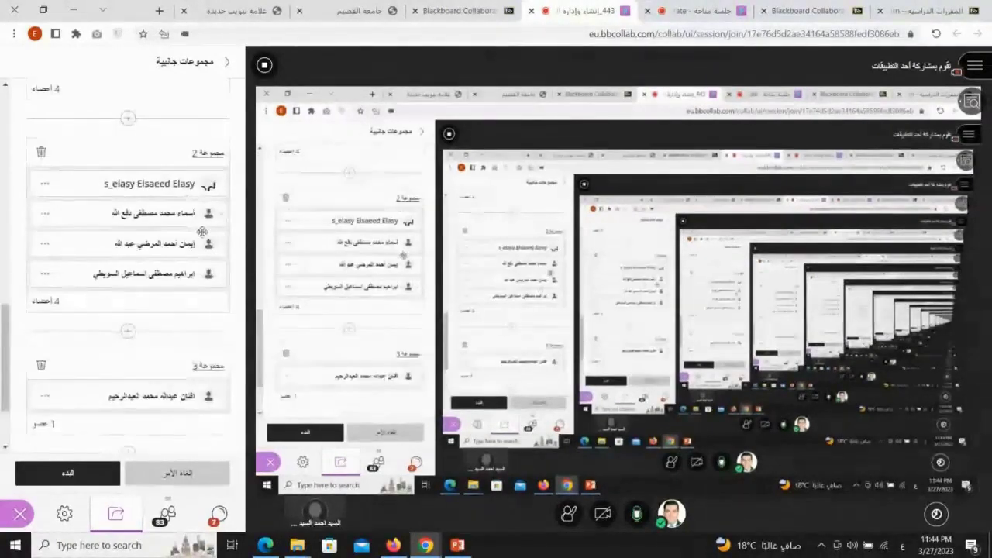
scroll(200, 229, up, 3)
scroll(197, 223, down, 5)
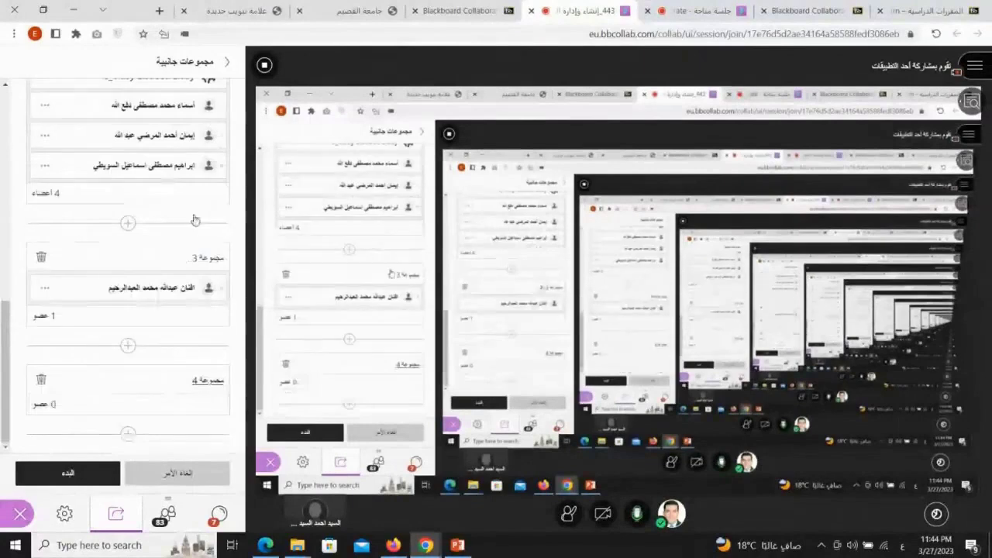
scroll(219, 224, up, 1)
scroll(194, 240, up, 4)
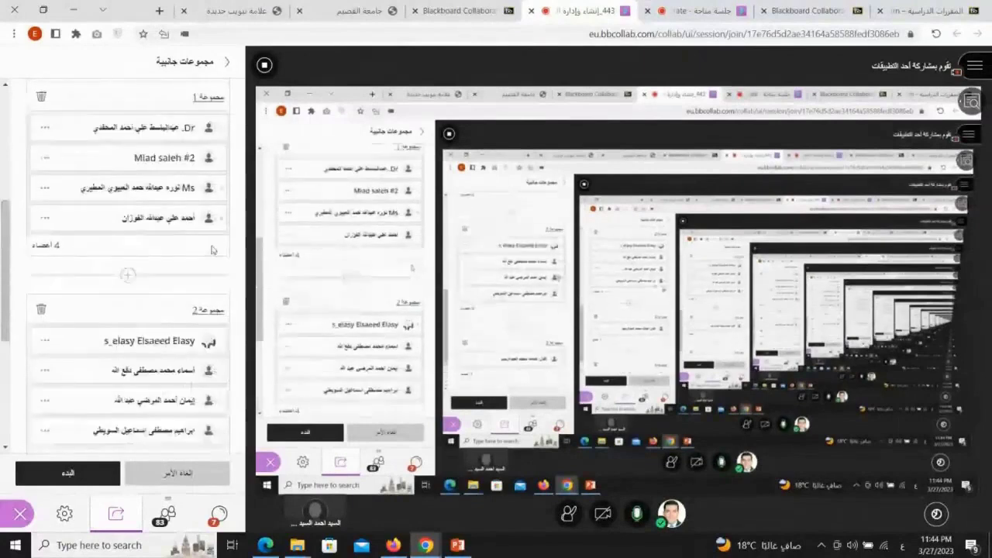
scroll(187, 252, up, 1)
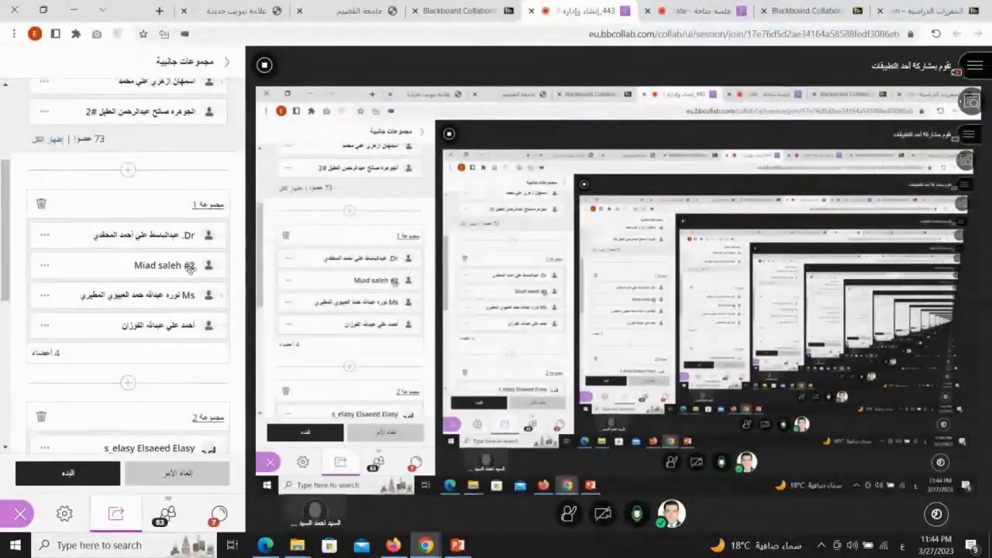
scroll(185, 256, up, 5)
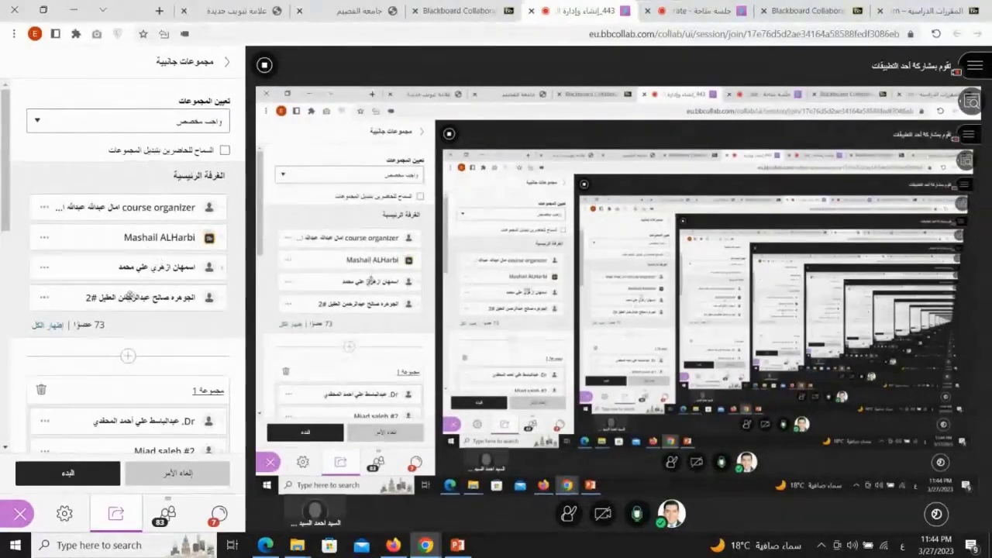
Step: Show the full main room attendee list and move two attendees from it into breakout group 4 (مجموعة 4)
scroll(143, 292, down, 3)
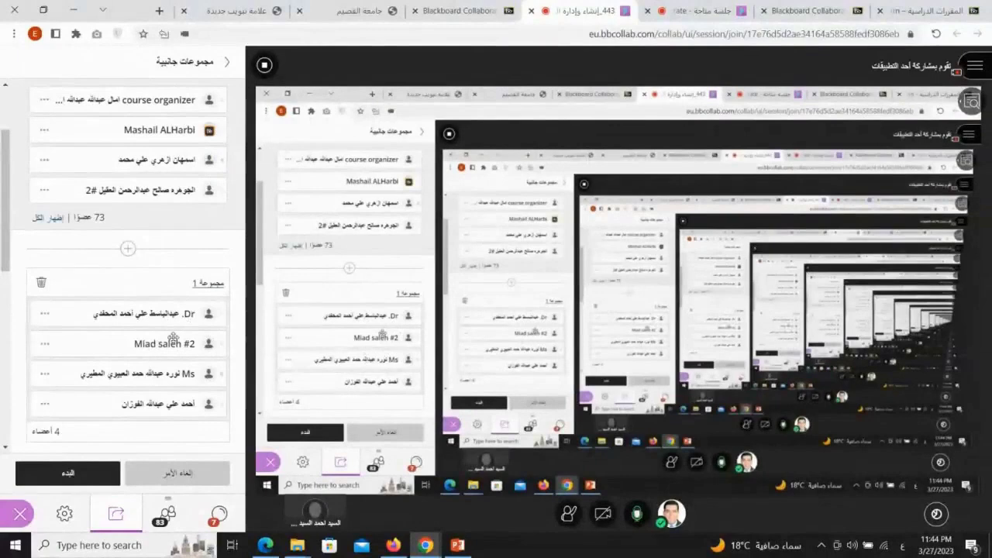
click(57, 219)
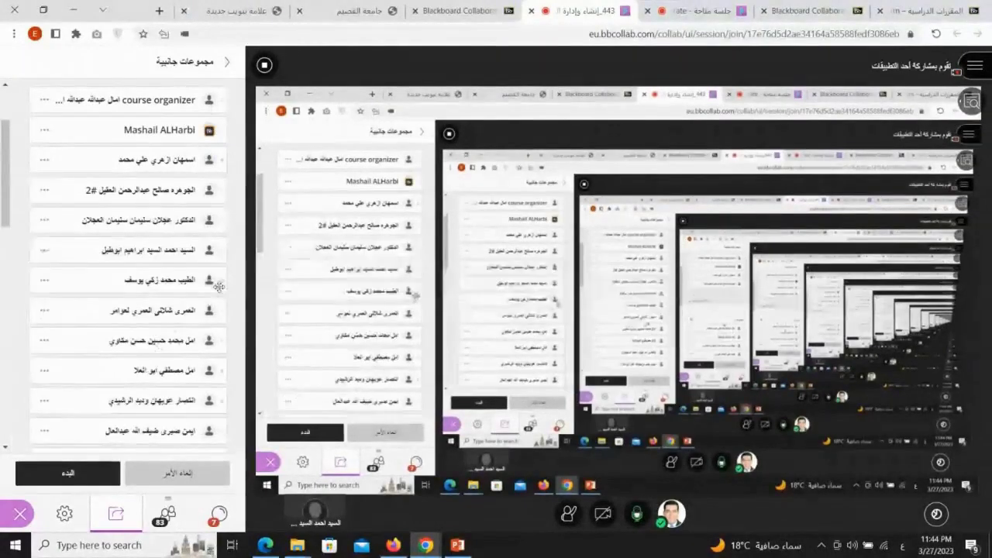
scroll(184, 280, down, 2)
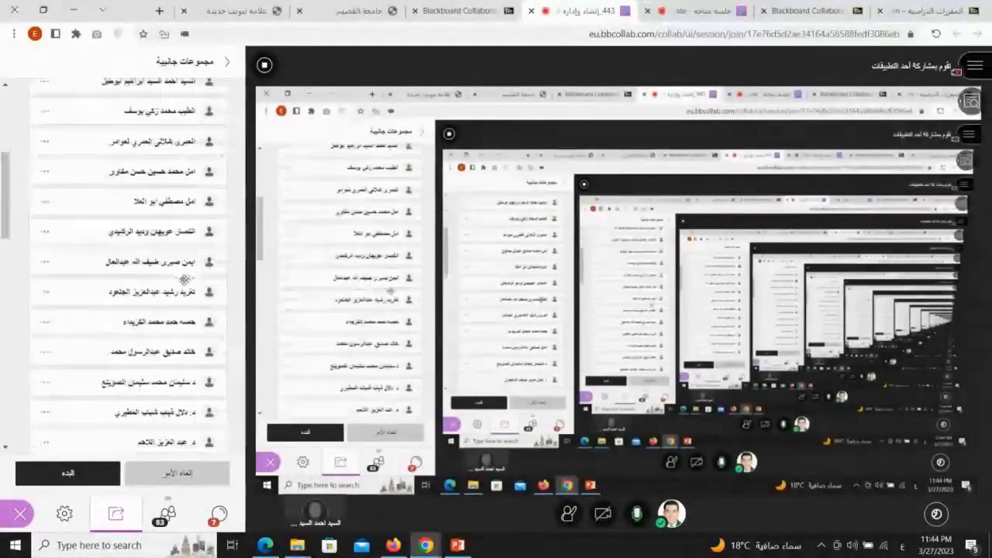
scroll(185, 280, down, 3)
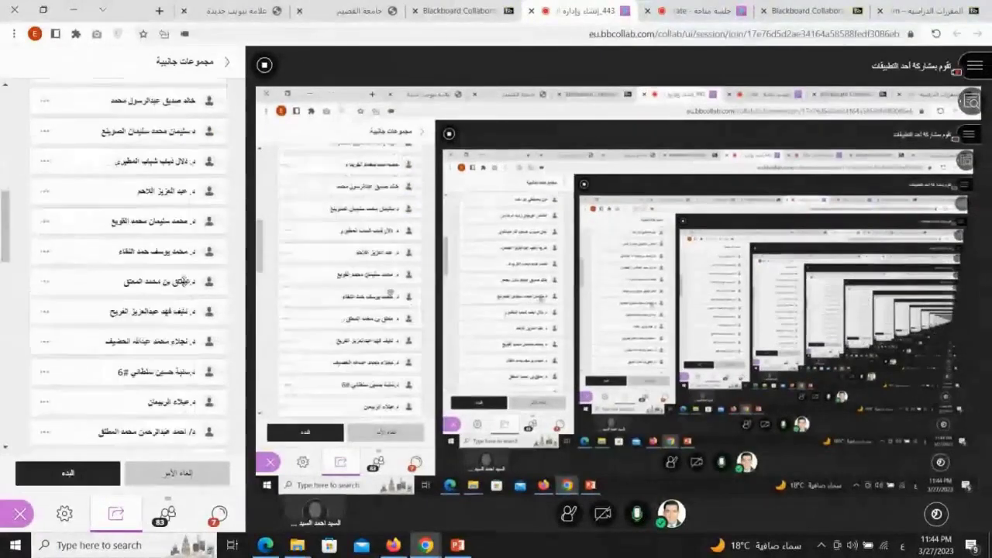
scroll(184, 280, down, 5)
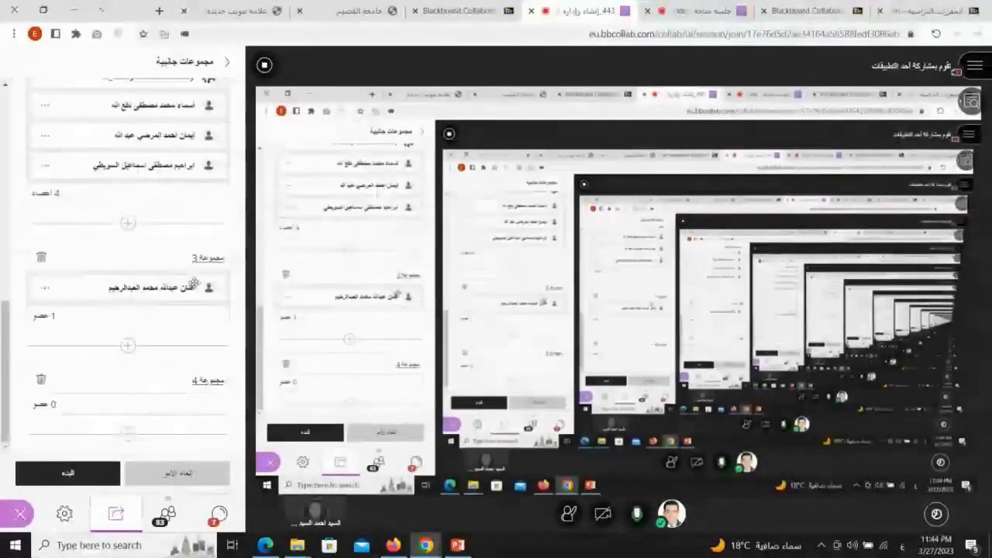
scroll(210, 287, up, 10)
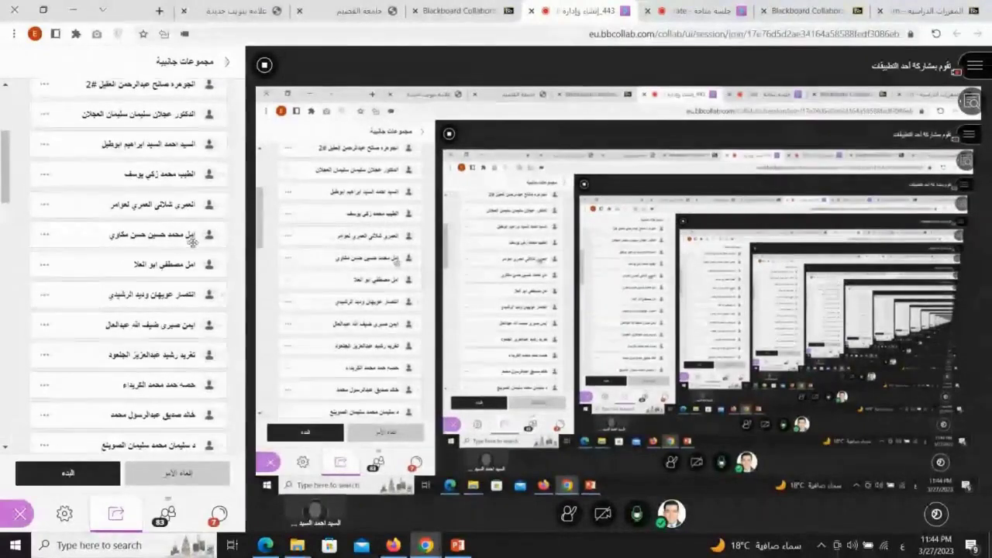
click(44, 205)
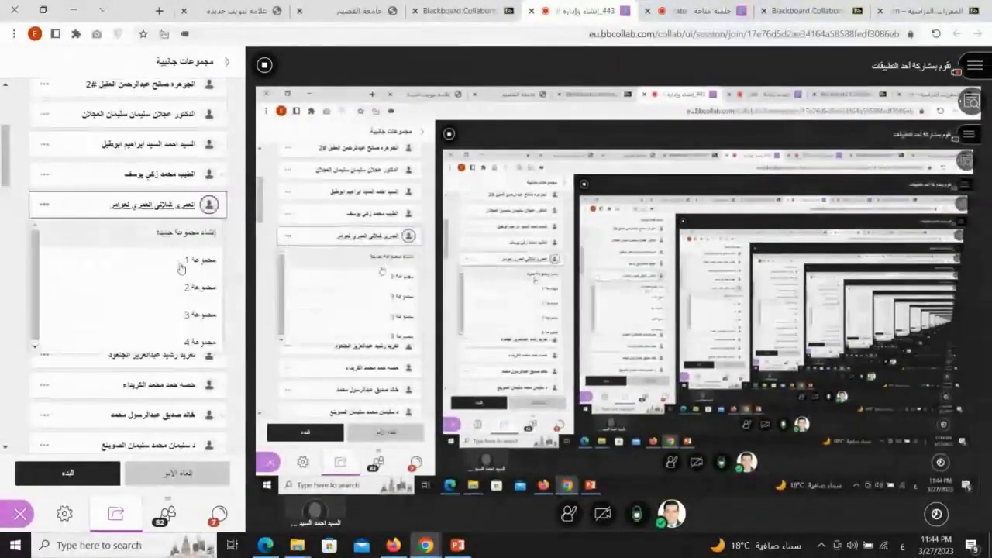
scroll(182, 264, down, 3)
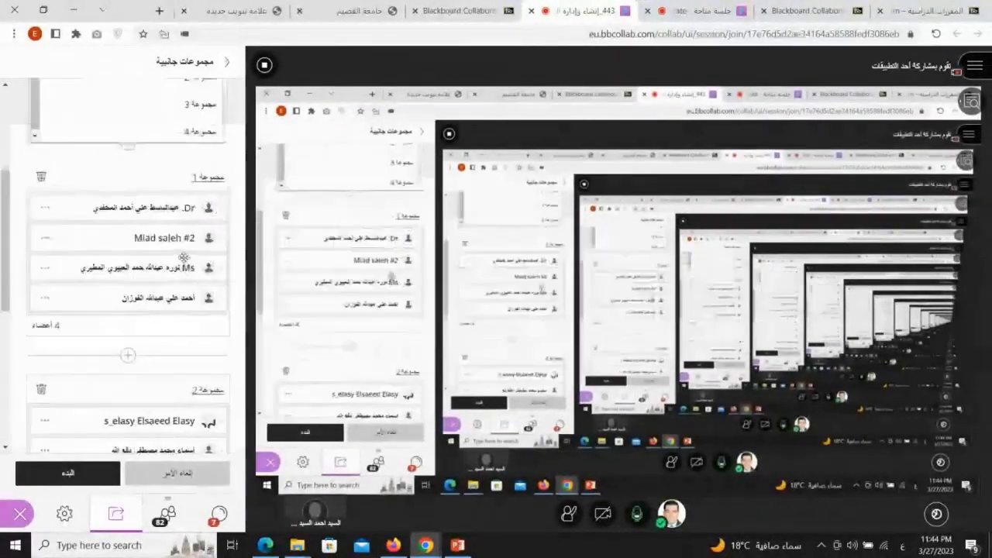
click(186, 130)
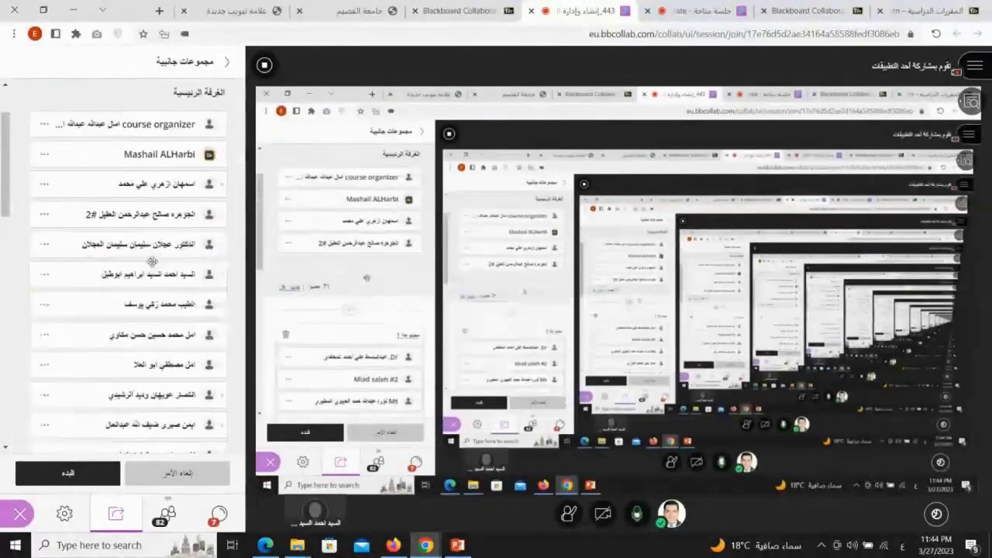
click(45, 308)
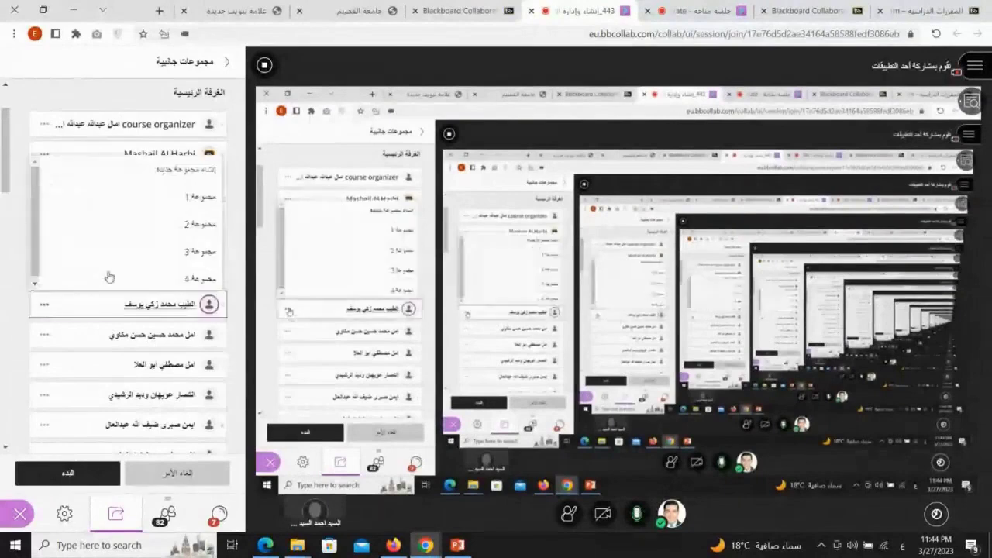
click(187, 276)
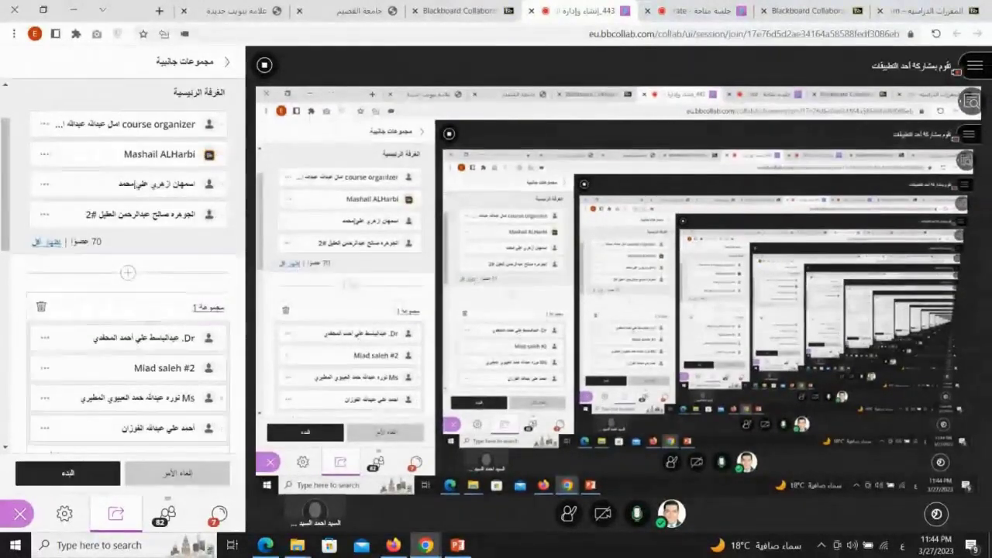
Step: Assign the third-listed main room attendee to breakout group 2 (مجموعة 2) and the new fourth-listed one to group 1 (مجموعة 1)
click(44, 183)
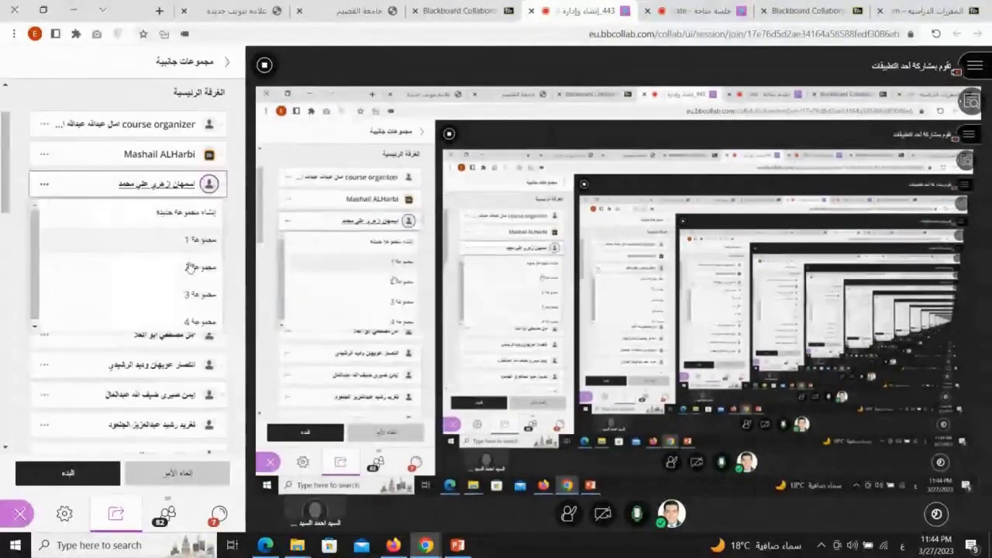
click(190, 268)
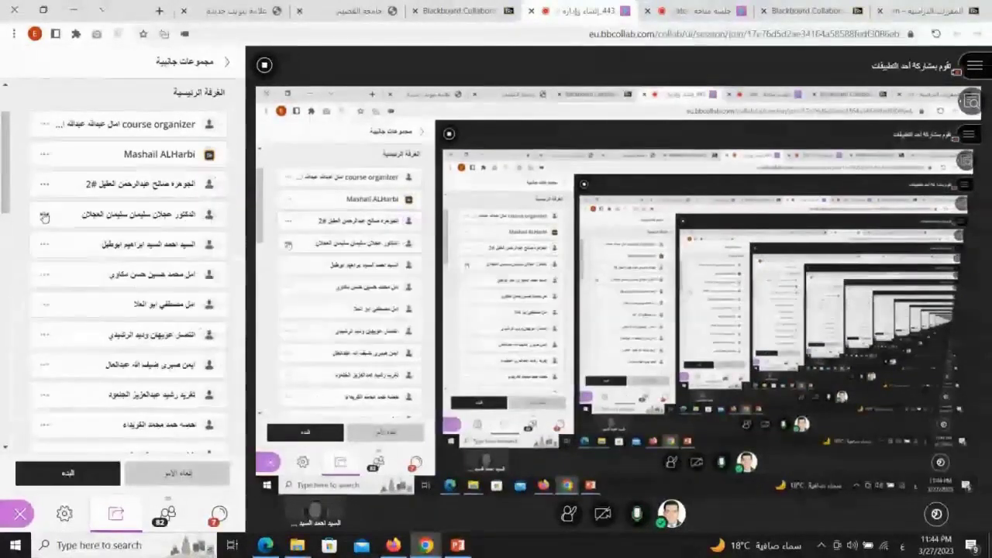
click(45, 214)
click(178, 270)
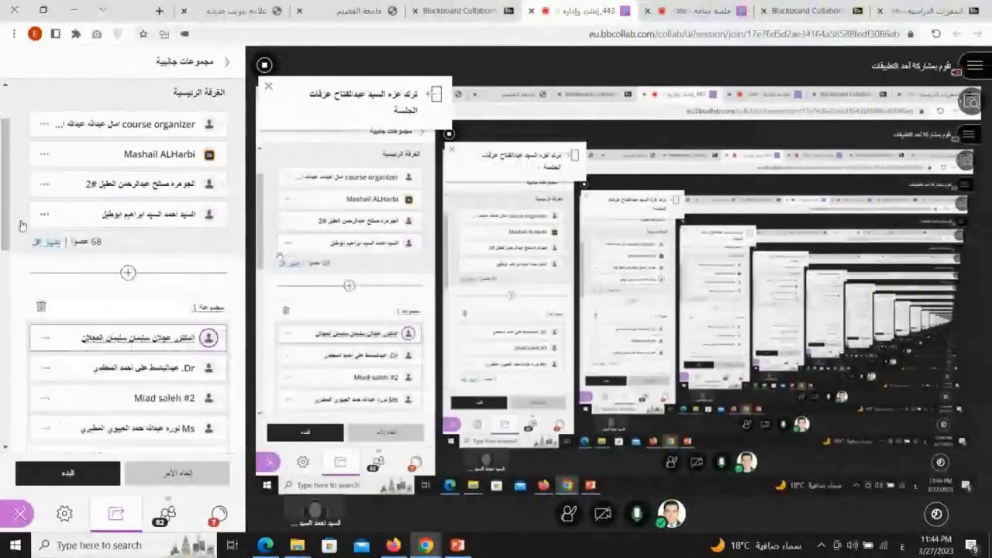
Step: Assign two more attendees from fourth place in the main room list to breakout group 3 (مجموعة 3)
click(45, 215)
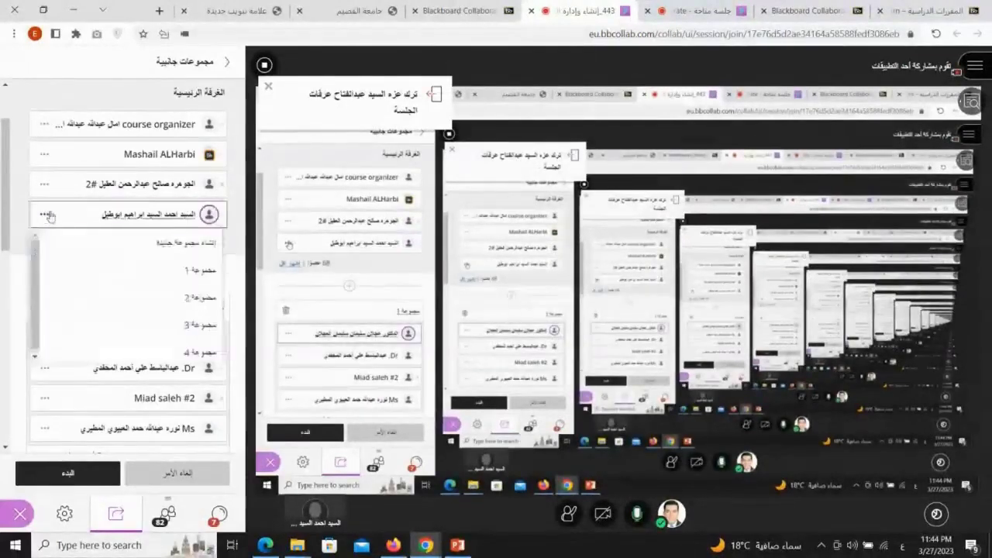
click(199, 326)
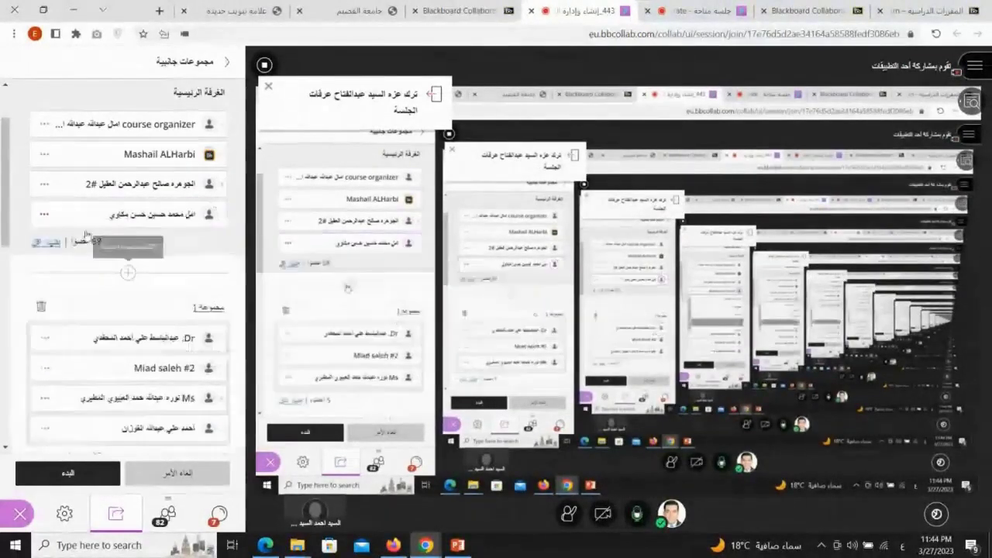
click(44, 214)
click(199, 326)
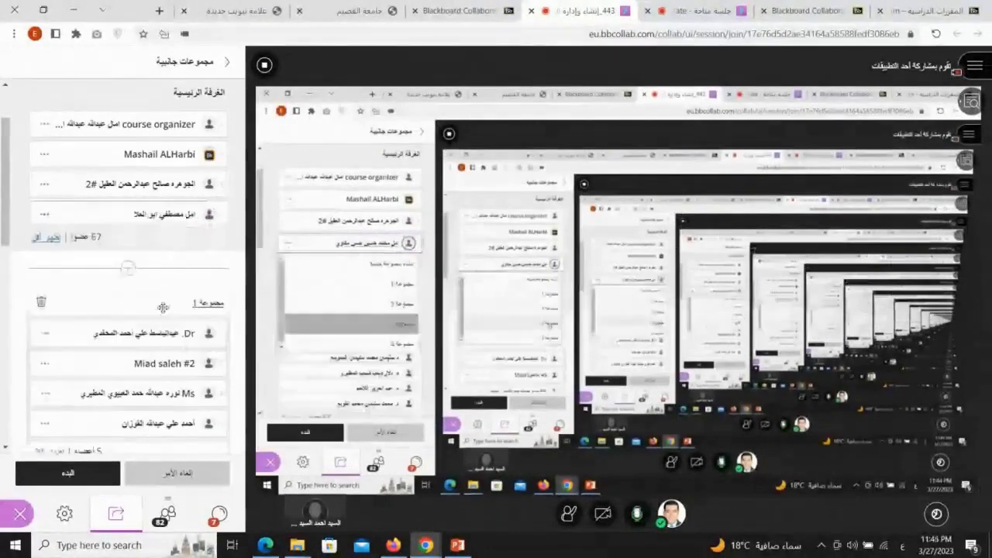
Step: Assign the next two attendees in fourth place of the main room list, the first to group 2 and the second to group 1
click(44, 214)
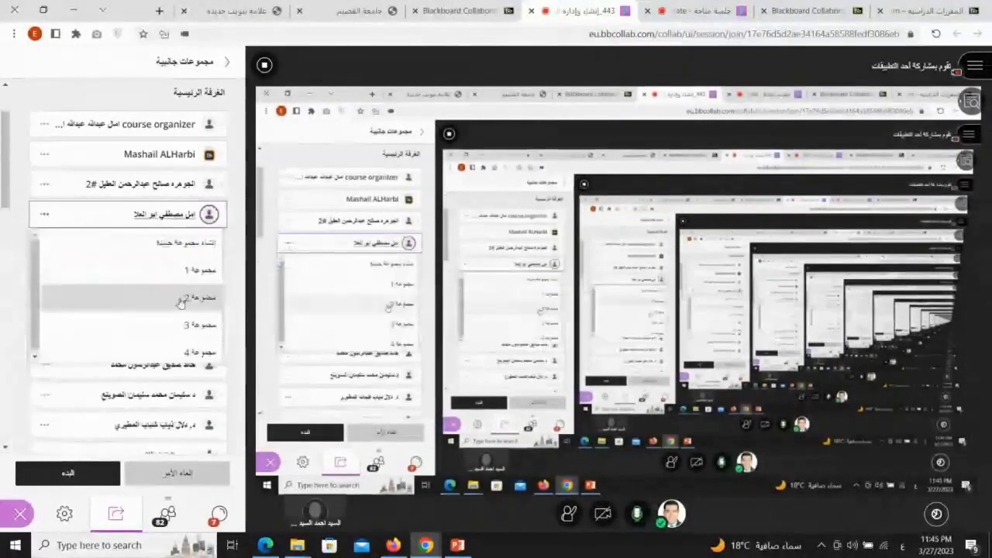
click(168, 297)
click(44, 214)
click(162, 271)
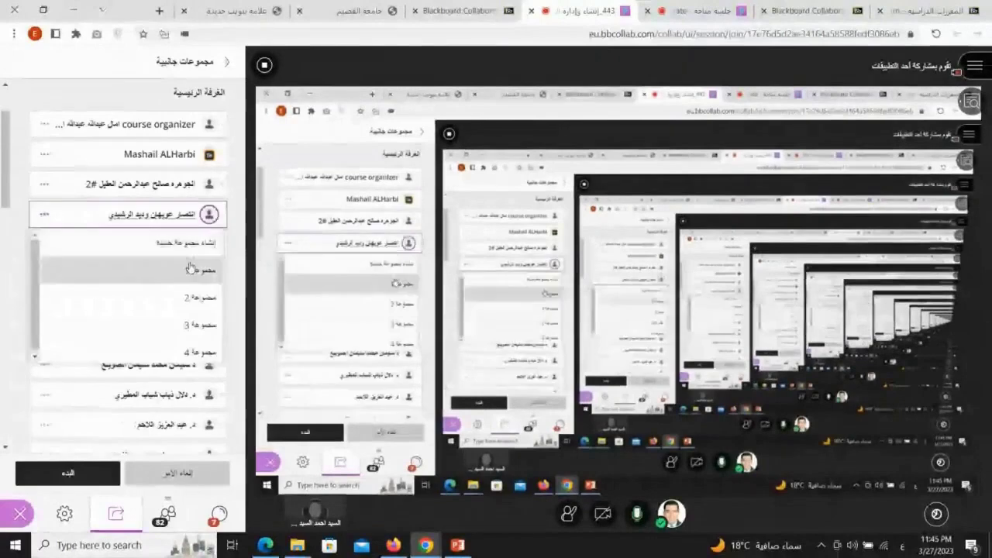
Step: Review the remaining main room attendees and the members assigned to breakout groups 2, 3 and 4
click(45, 274)
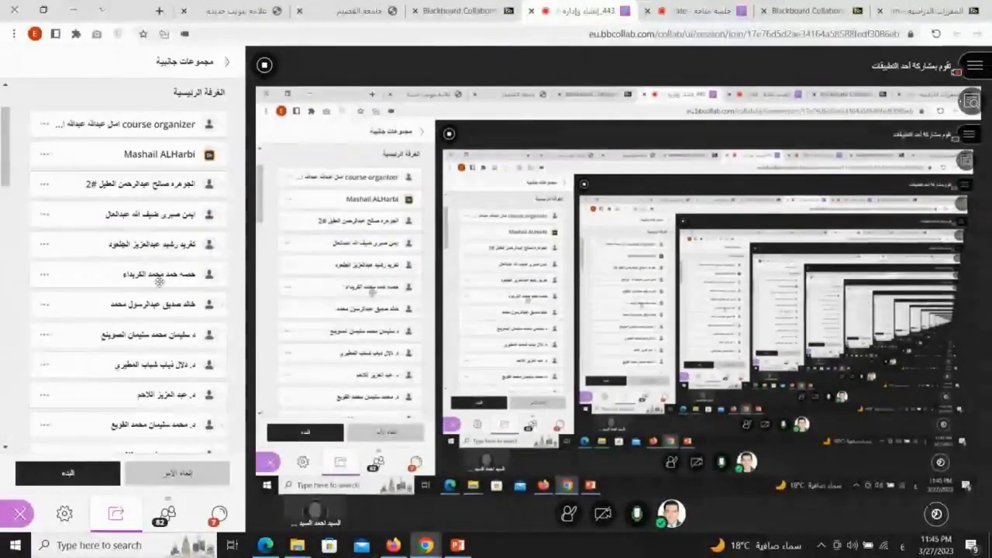
scroll(159, 282, down, 3)
scroll(159, 281, down, 3)
scroll(159, 281, down, 1)
scroll(159, 282, down, 2)
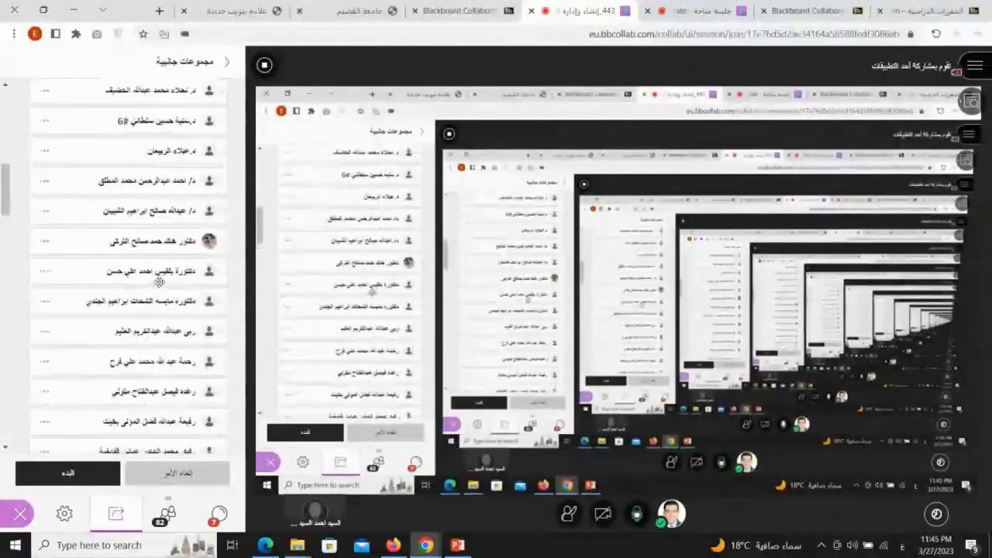
scroll(159, 281, down, 4)
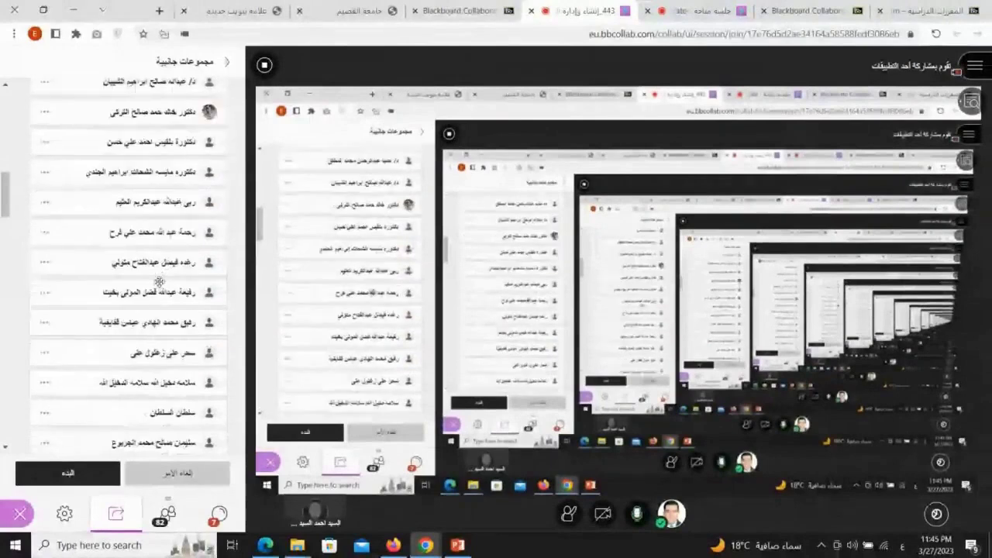
scroll(159, 282, down, 4)
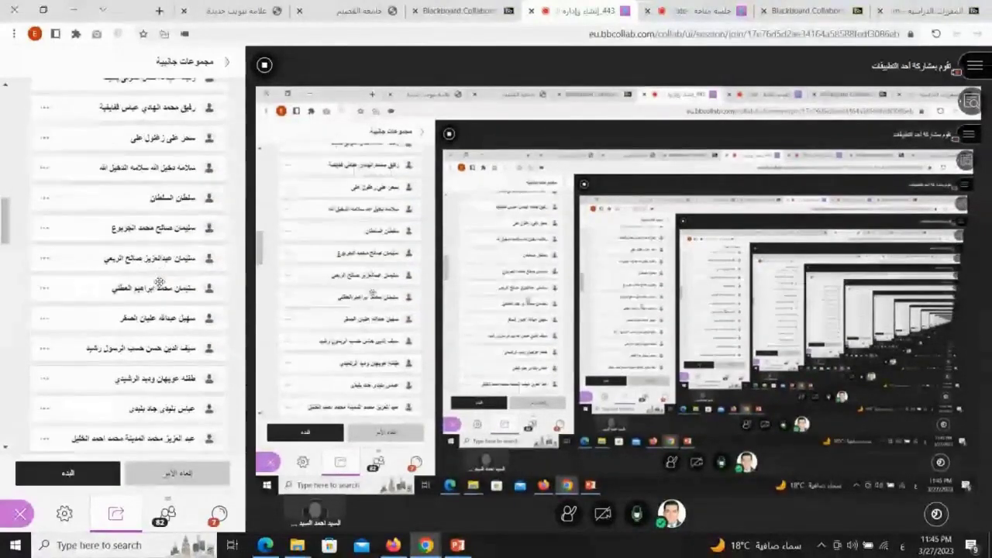
scroll(159, 281, down, 8)
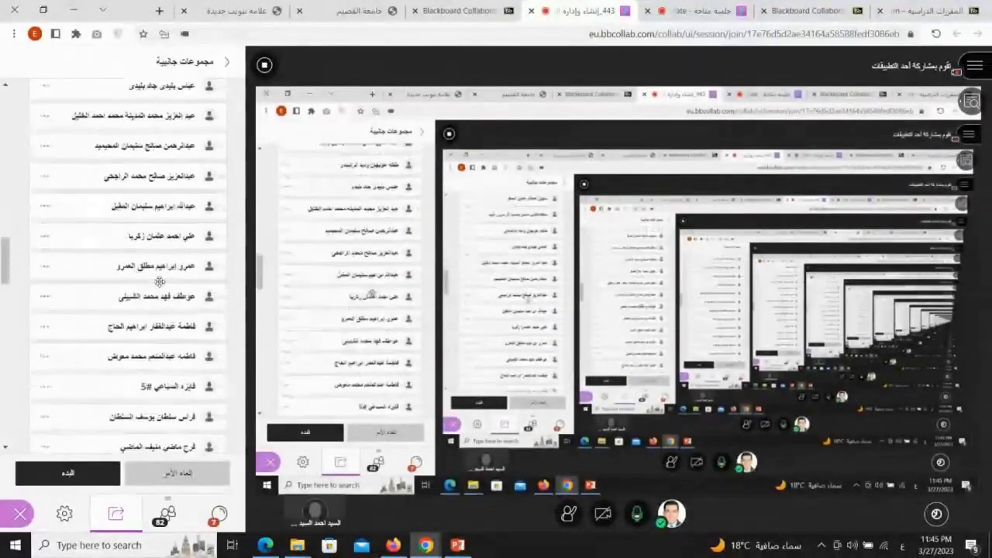
scroll(159, 281, down, 10)
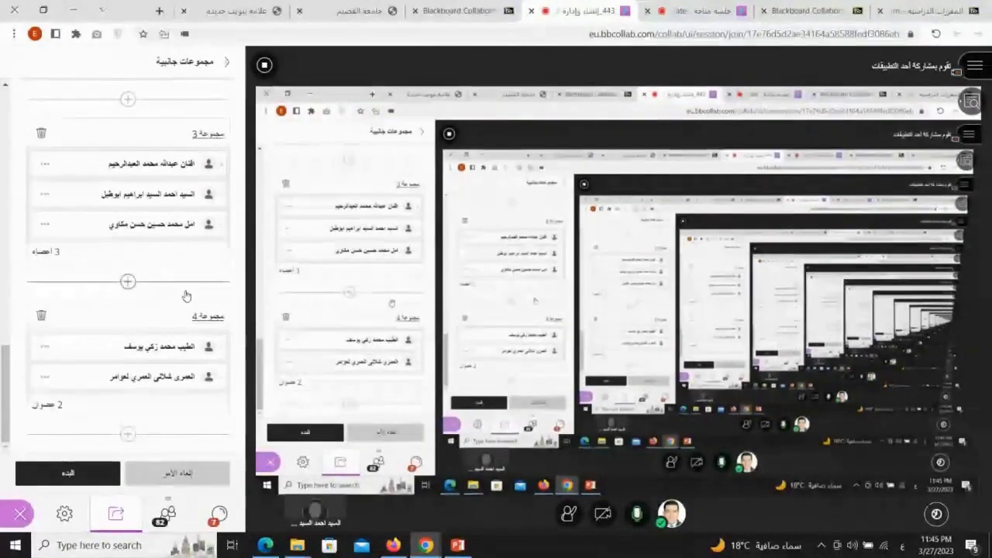
scroll(209, 211, up, 3)
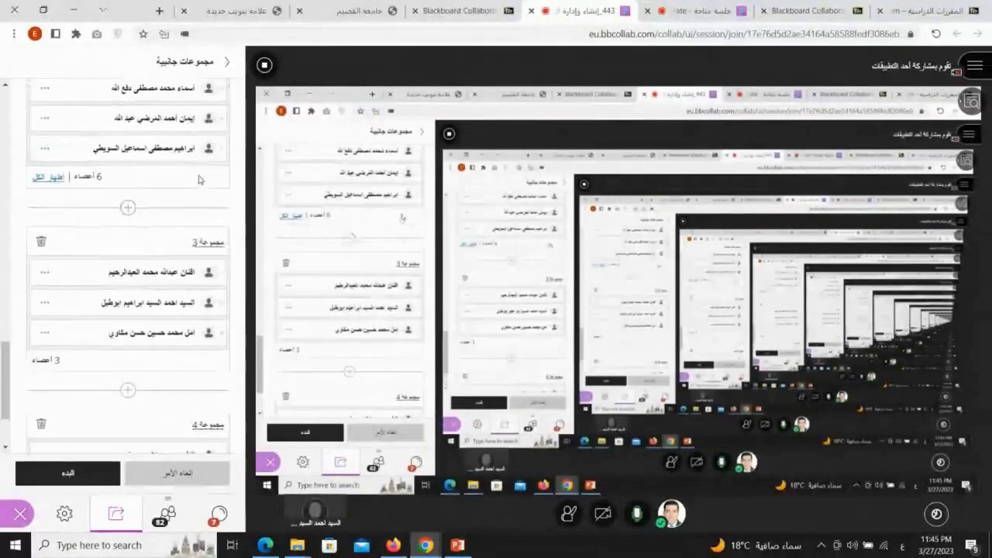
scroll(209, 211, up, 2)
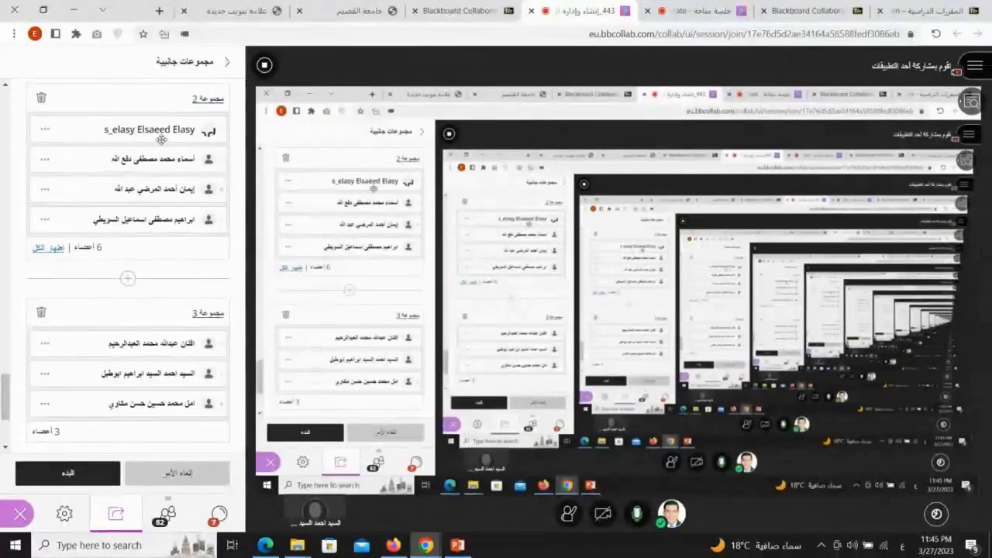
scroll(161, 141, down, 2)
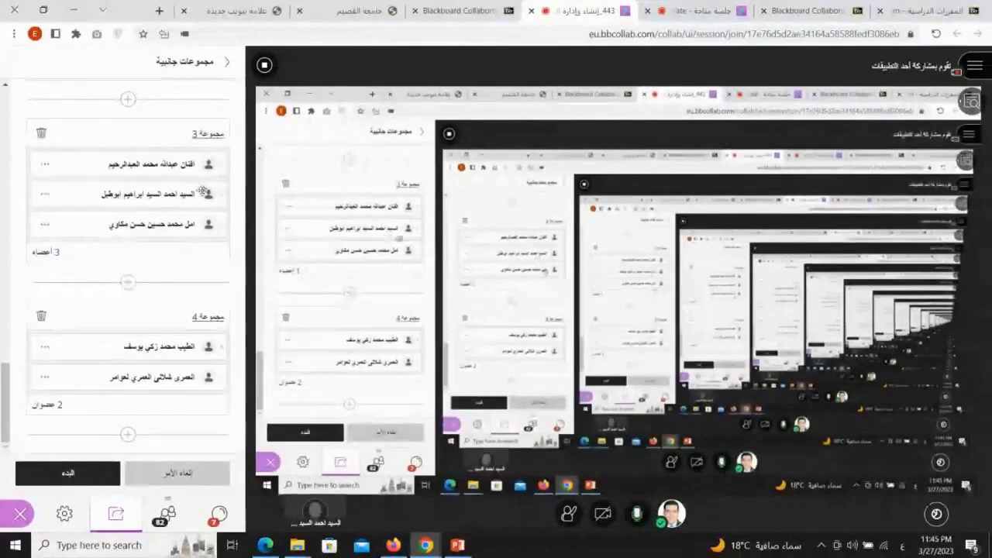
scroll(202, 191, up, 1)
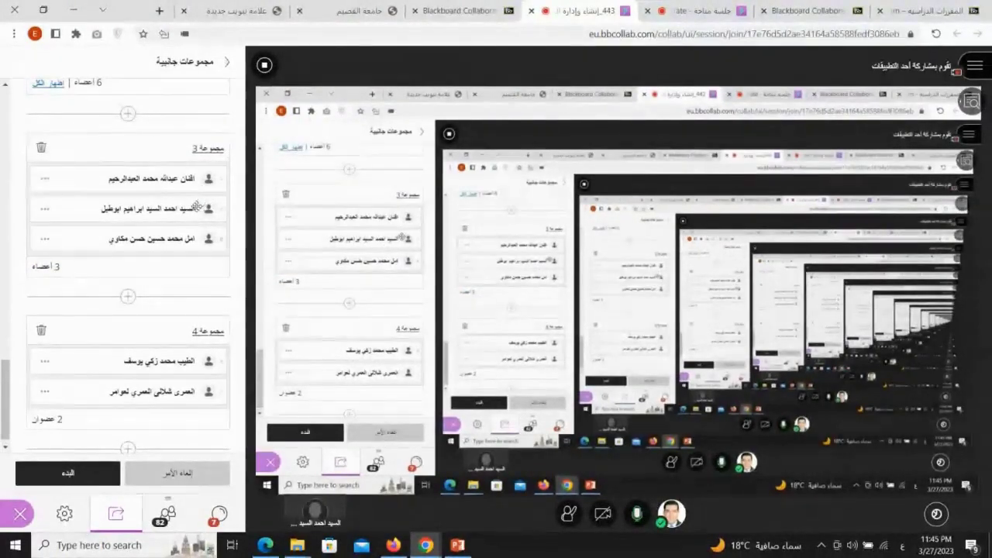
Step: Assign the fourth-listed main room attendee to one of the existing breakout groups
scroll(190, 256, up, 5)
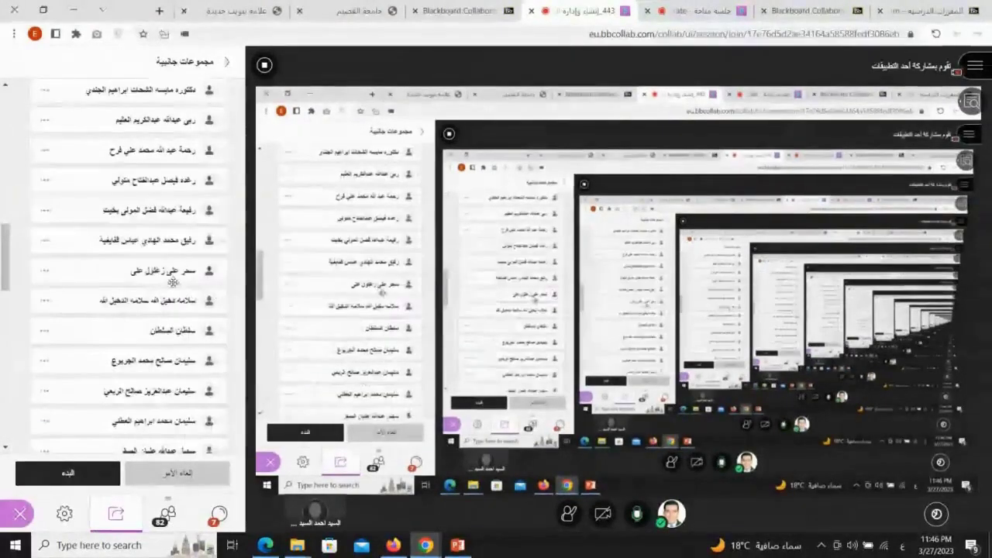
scroll(172, 282, up, 5)
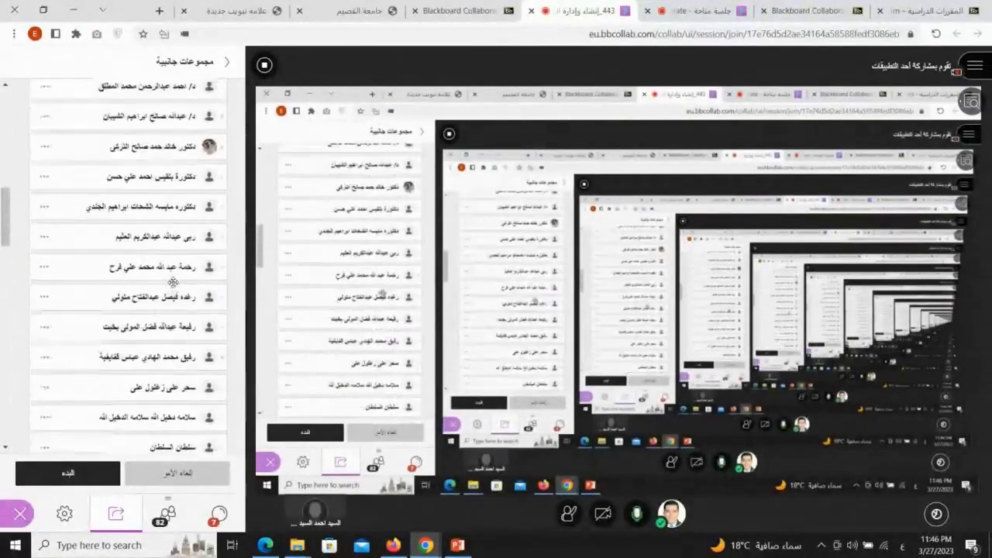
scroll(172, 282, up, 5)
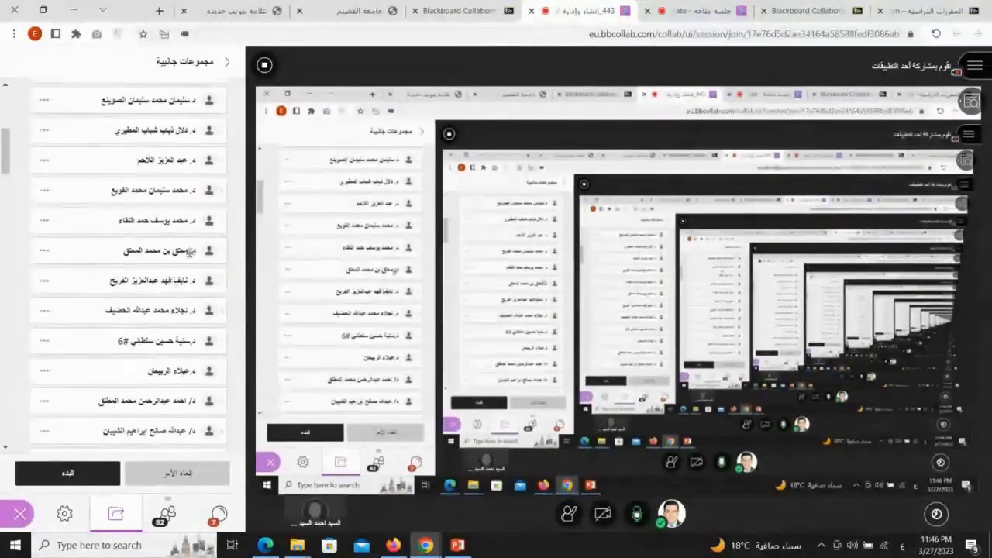
scroll(188, 251, up, 5)
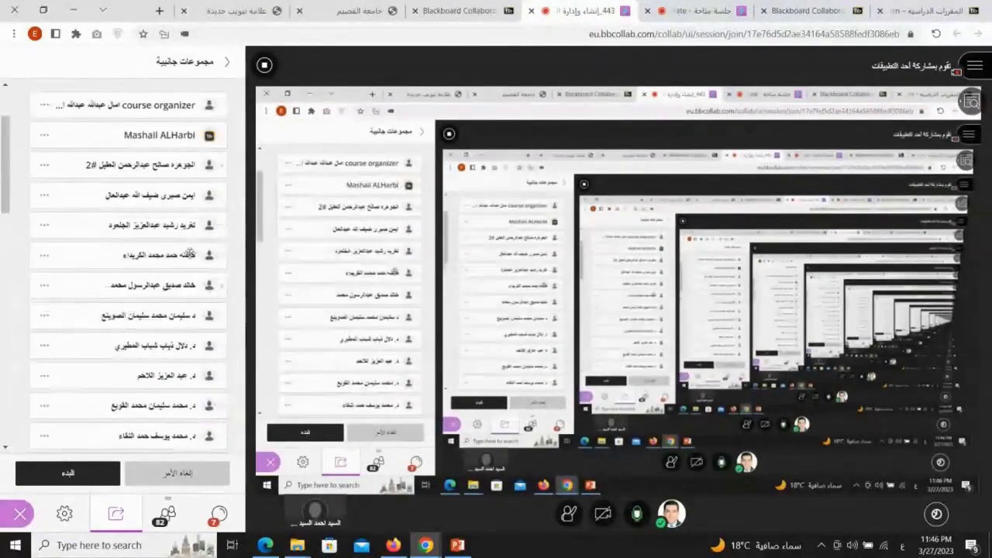
scroll(189, 253, up, 1)
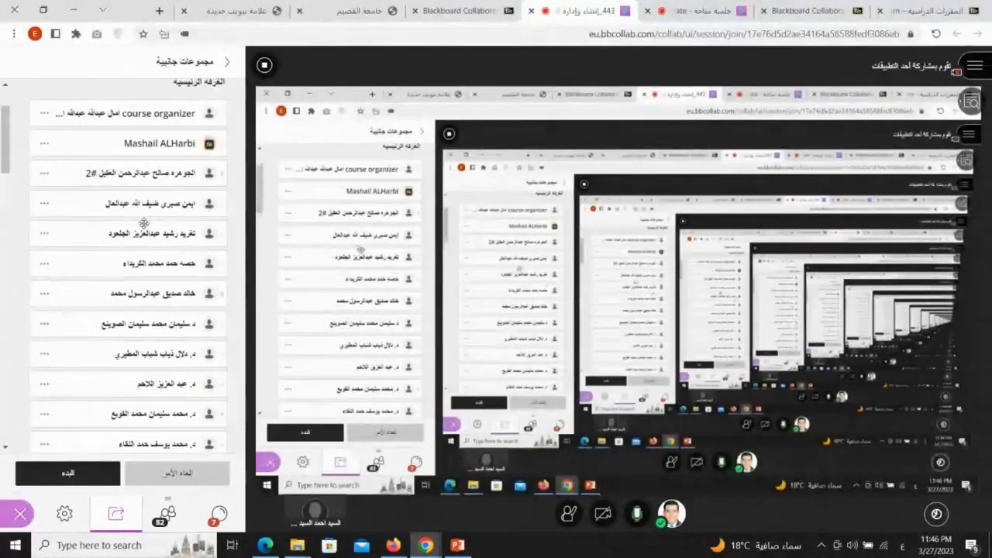
scroll(166, 221, up, 3)
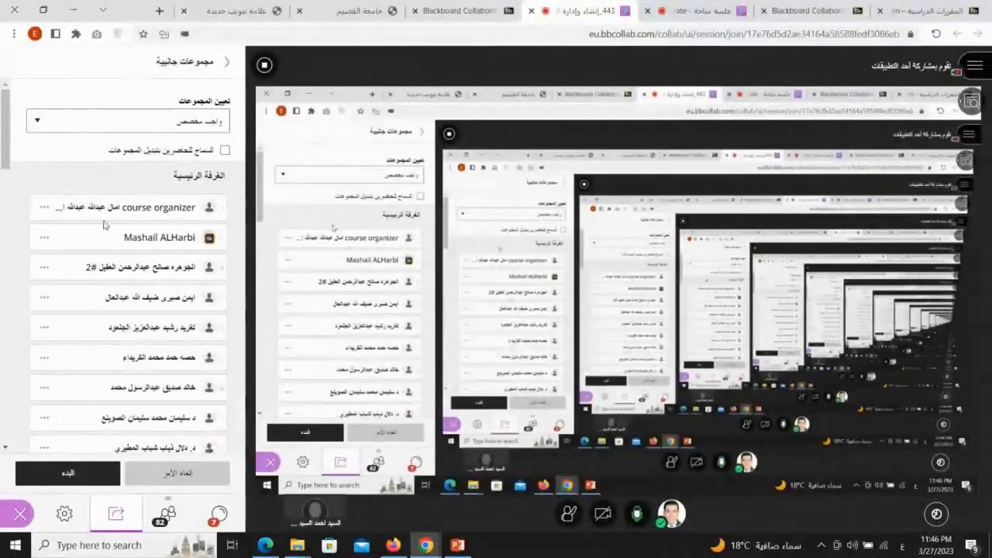
click(44, 300)
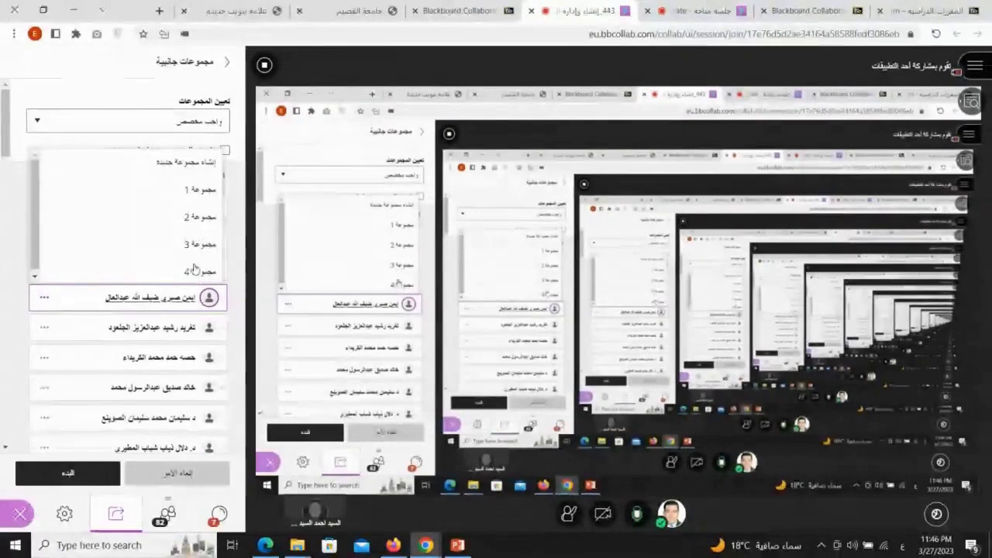
click(134, 254)
scroll(147, 345, down, 2)
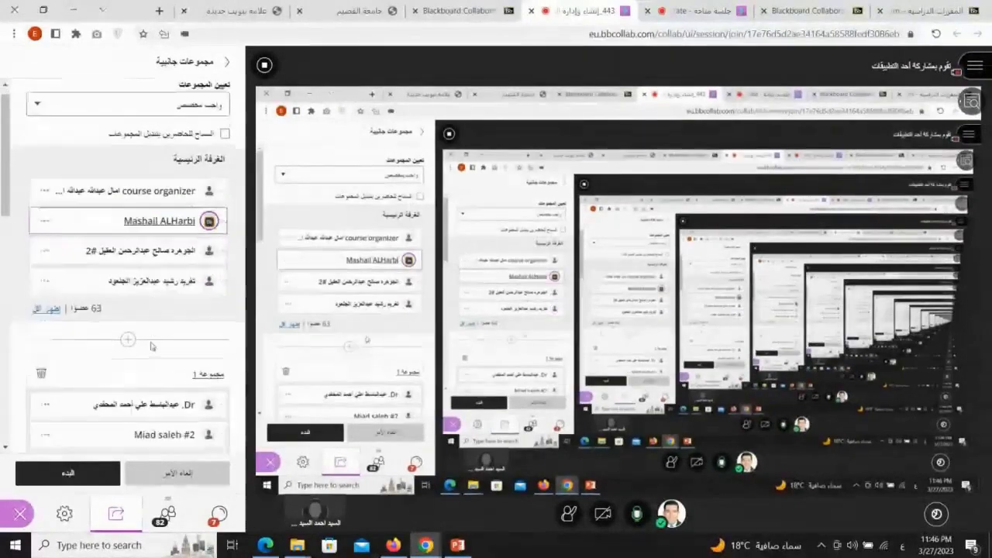
click(48, 217)
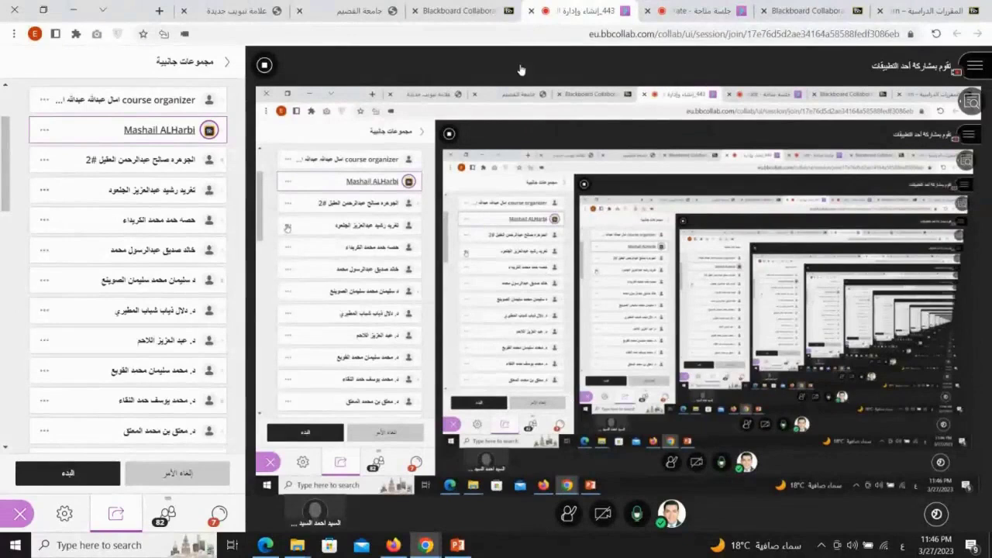
click(44, 189)
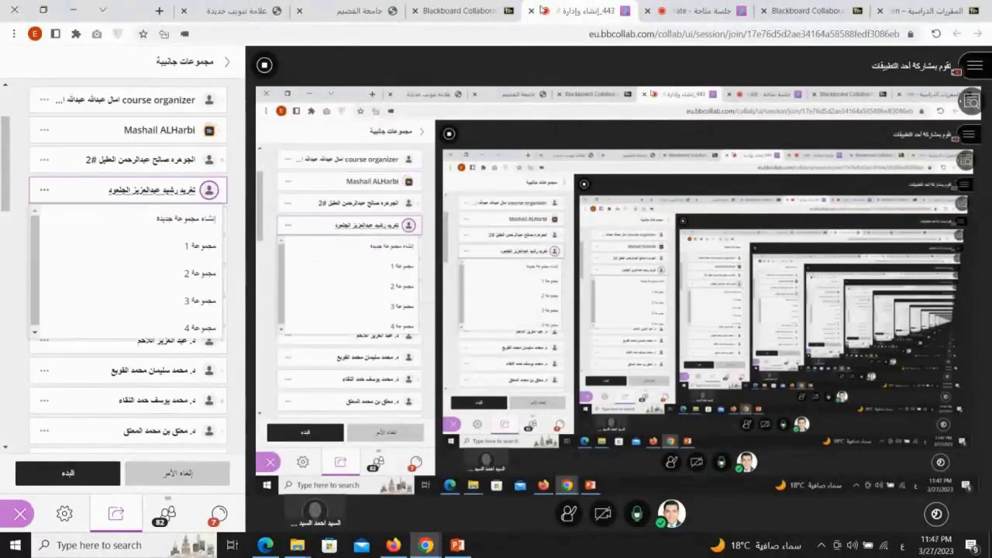
click(197, 245)
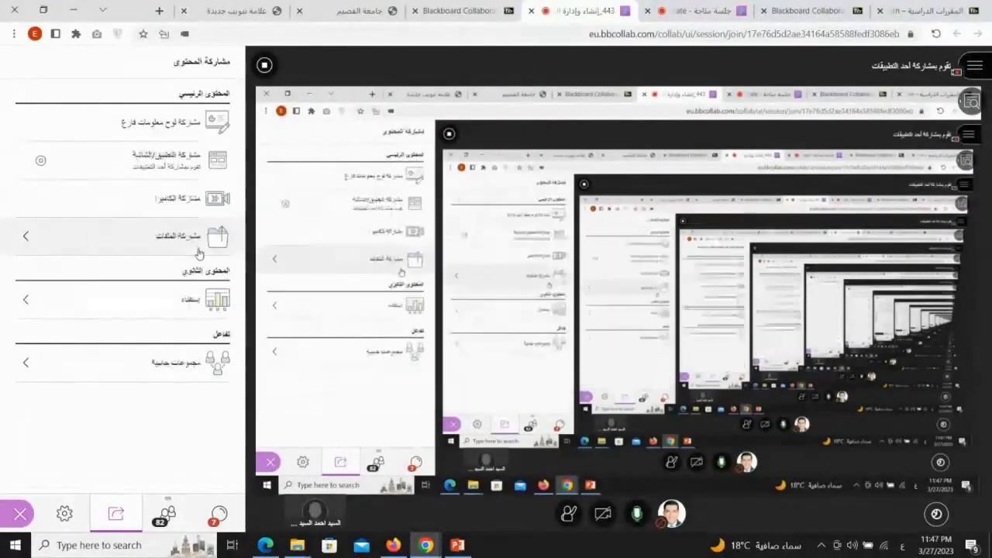
Step: Reopen the breakout groups setup and display the reassignment options for the first member of group 2
click(179, 367)
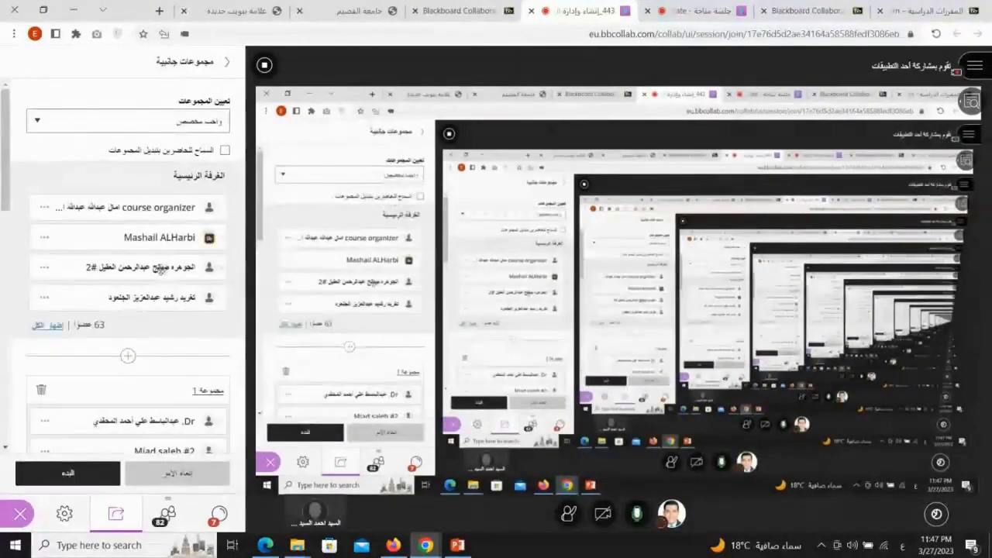
scroll(167, 289, down, 2)
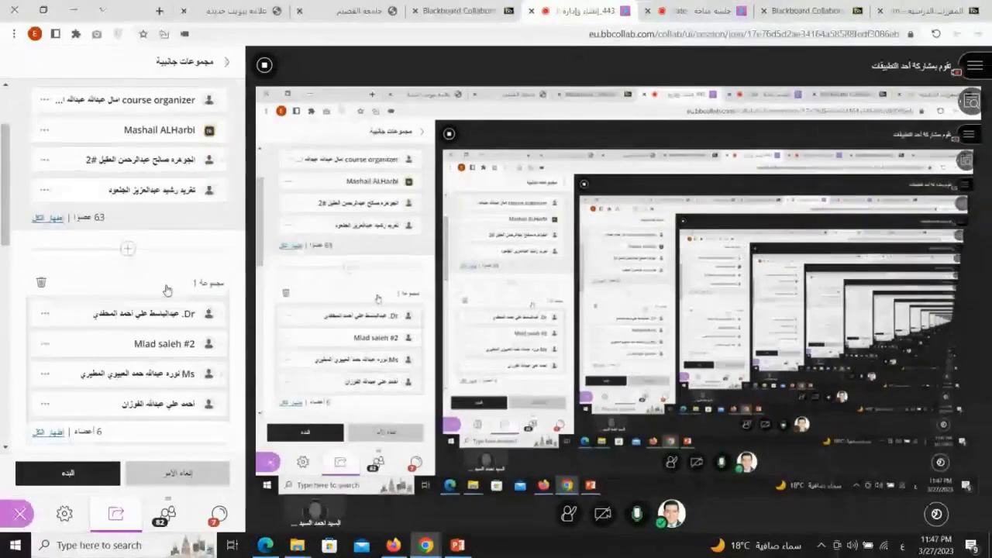
scroll(167, 291, down, 6)
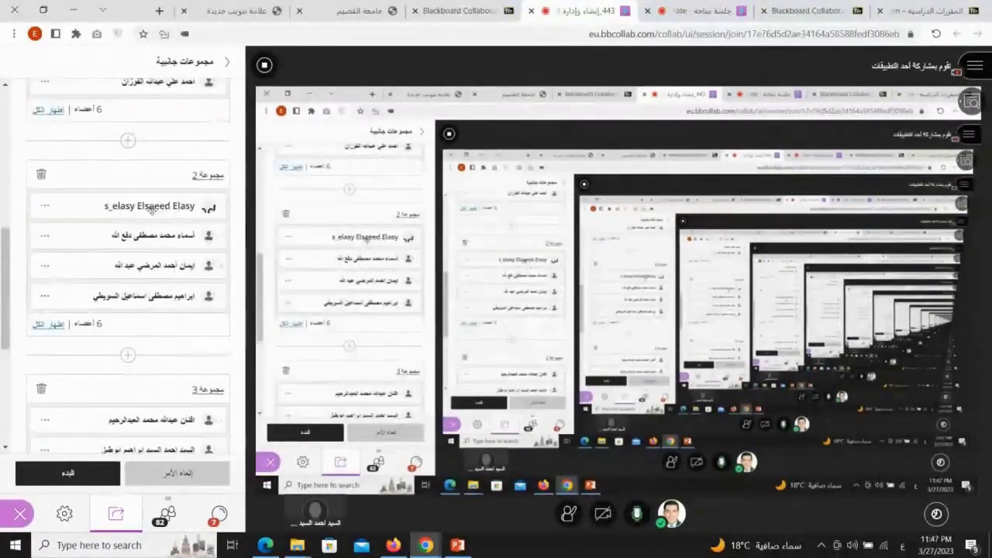
click(46, 208)
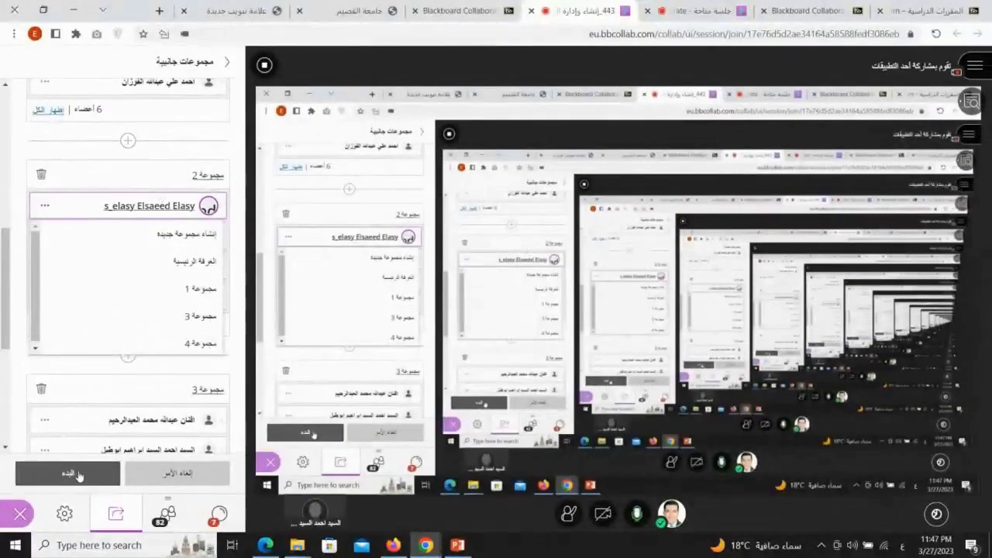
Step: Add a new empty breakout group between groups 1 and 2, and open the session's Everyone (الكل) chat
click(176, 200)
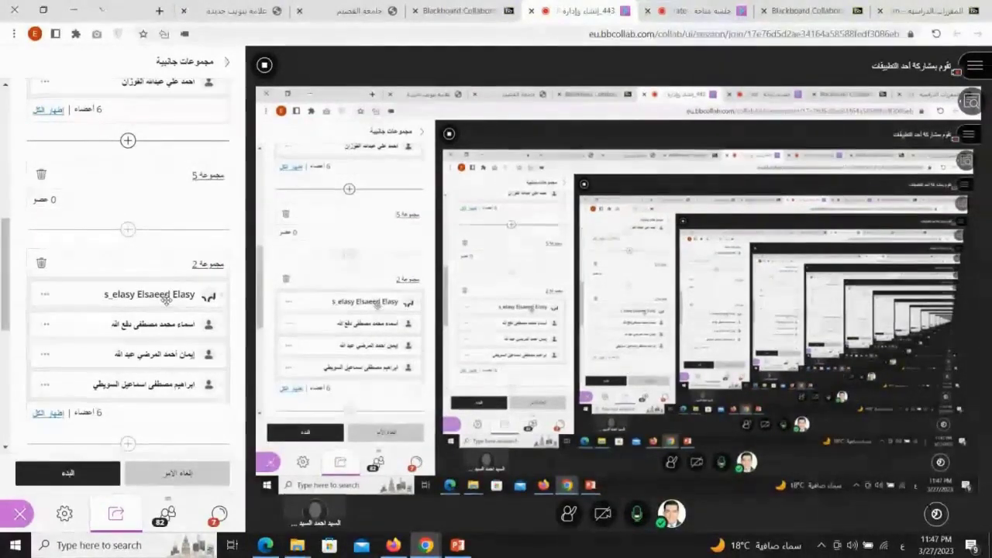
click(220, 514)
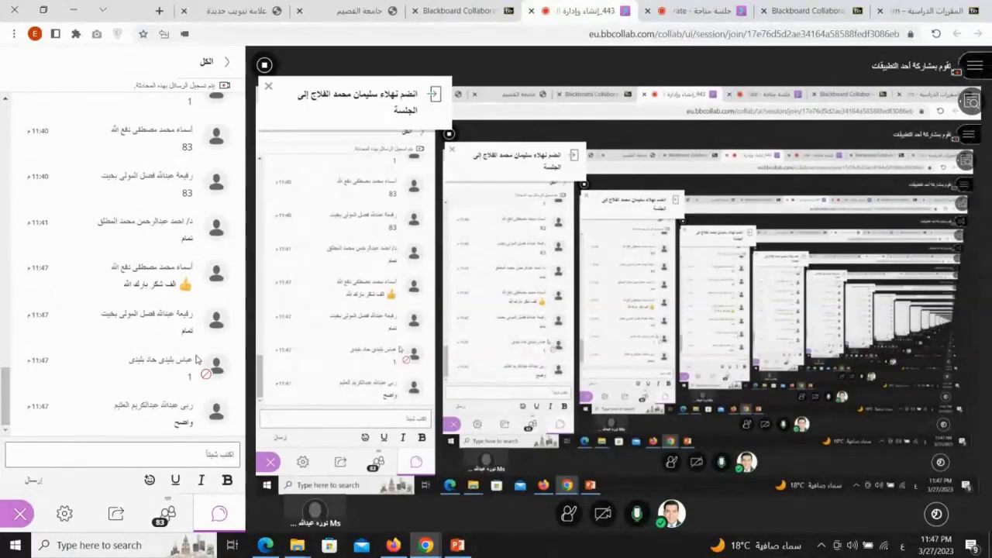
Step: Reopen the breakout groups setup, circle group 2 (مجموعة 2) and its first member with the annotation pen, and clear the markings
click(116, 514)
click(186, 380)
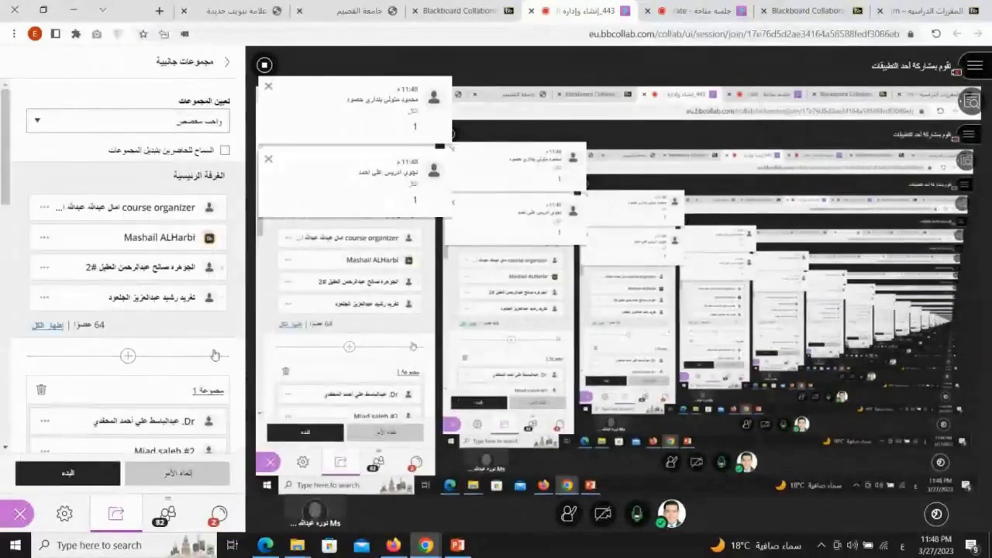
scroll(210, 355, down, 2)
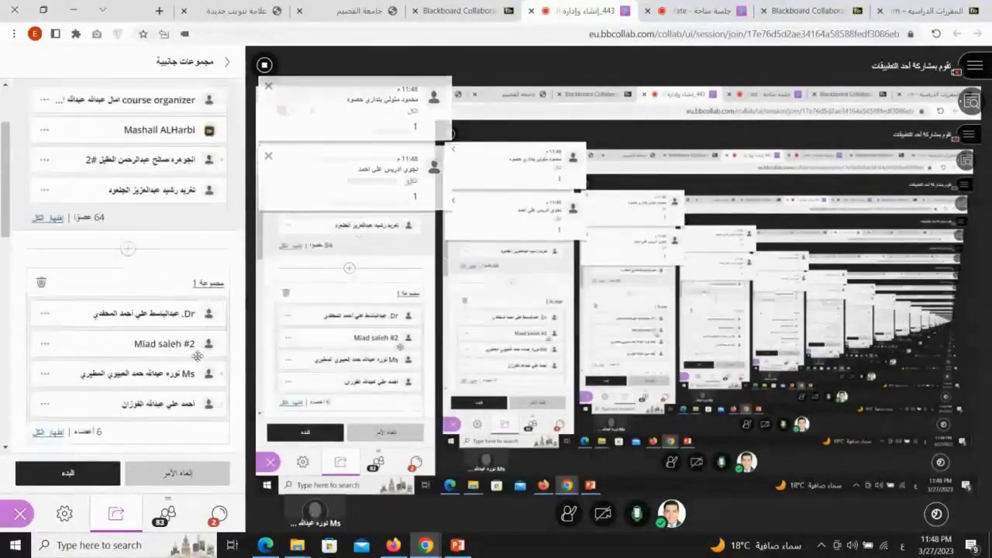
scroll(197, 356, down, 3)
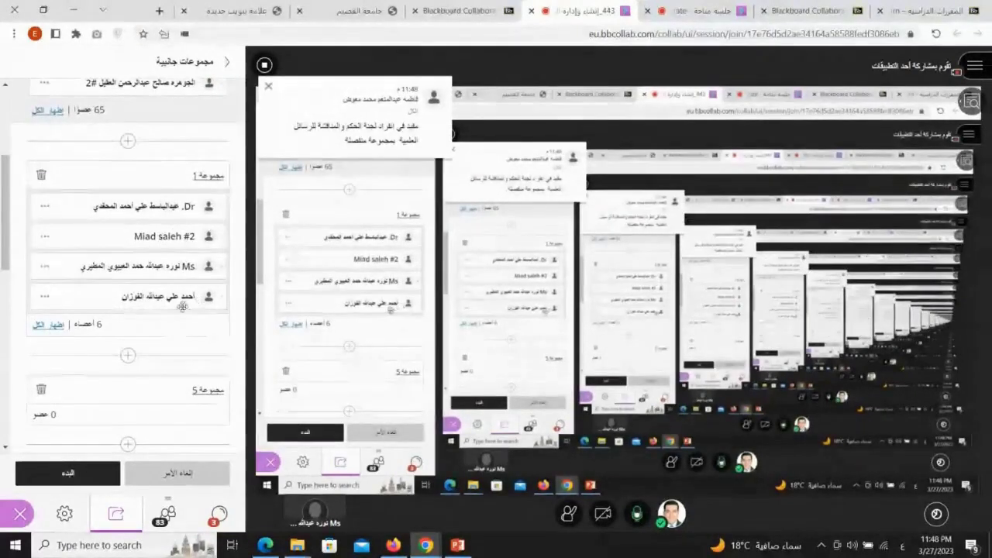
scroll(182, 306, down, 6)
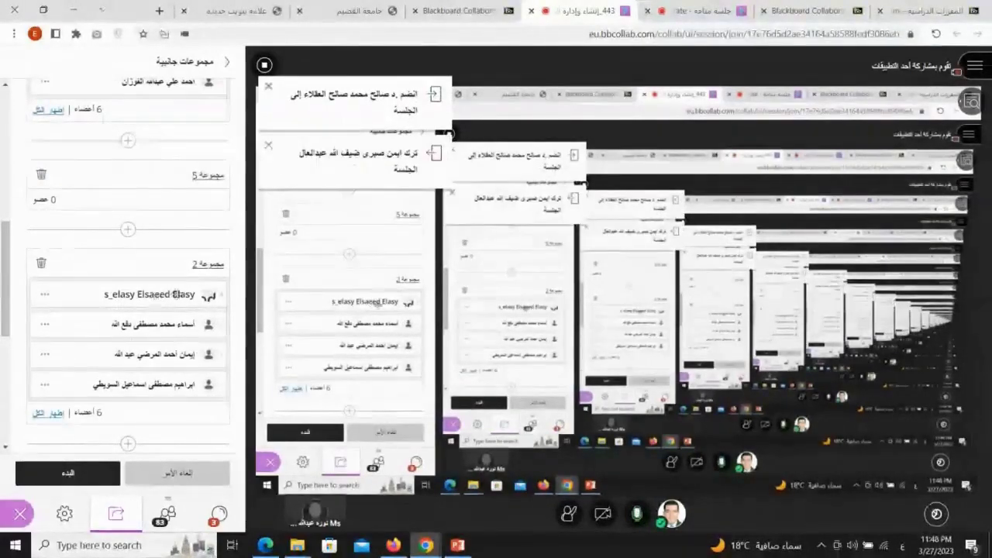
mouse_move(197, 278)
mouse_down()
mouse_move(105, 282)
mouse_move(202, 304)
mouse_move(216, 241)
mouse_up()
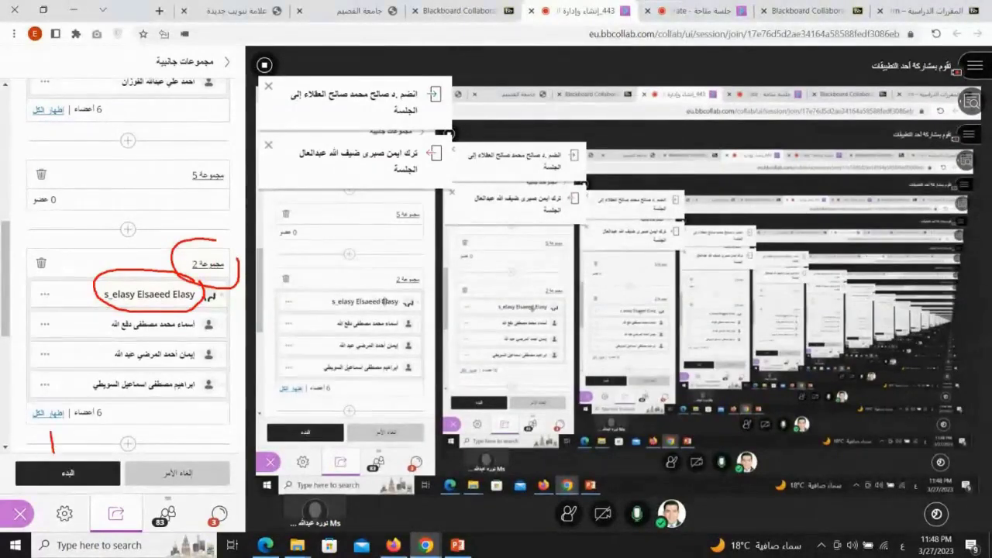
key(Escape)
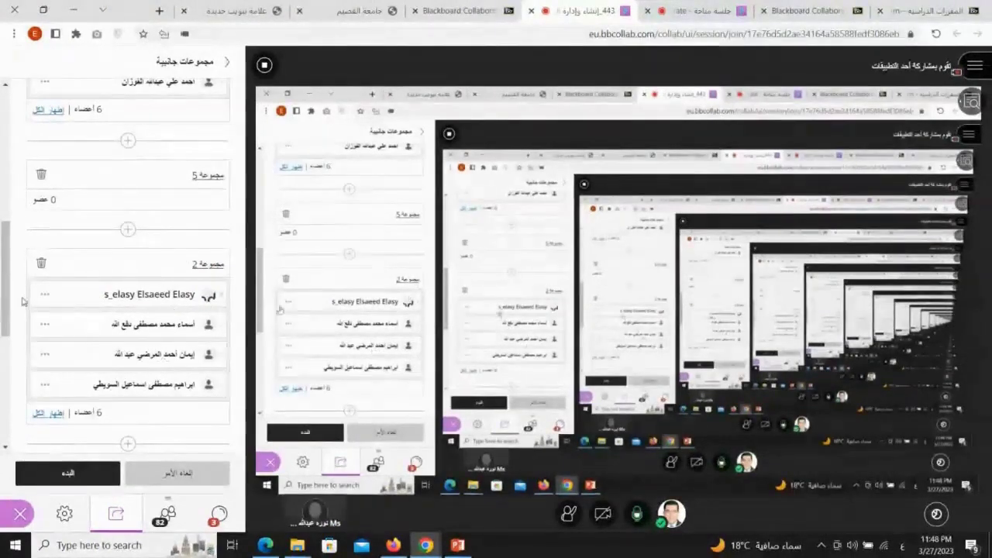
Step: Move the first member of group 2 to group 3 (مجموعة 3)
scroll(155, 333, down, 3)
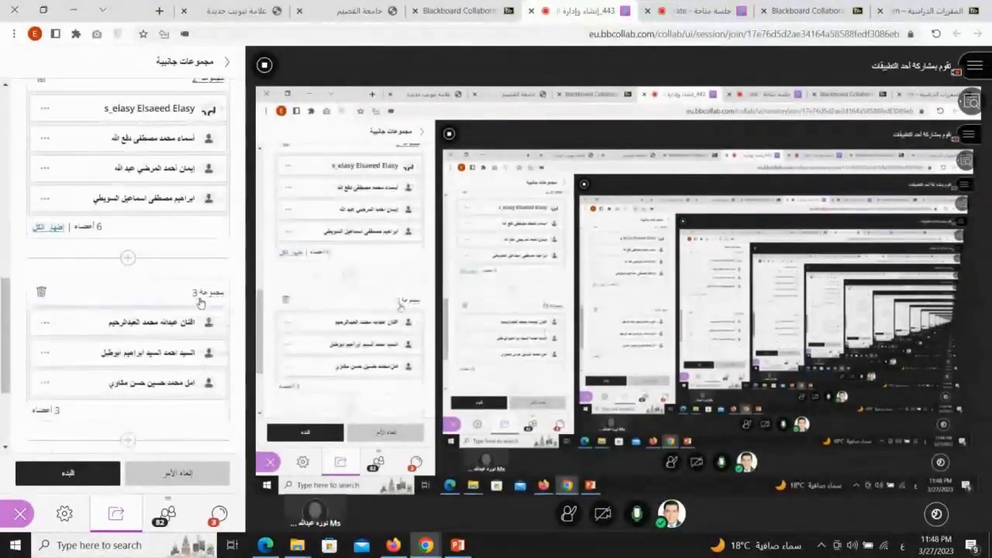
drag(7, 283, 10, 225)
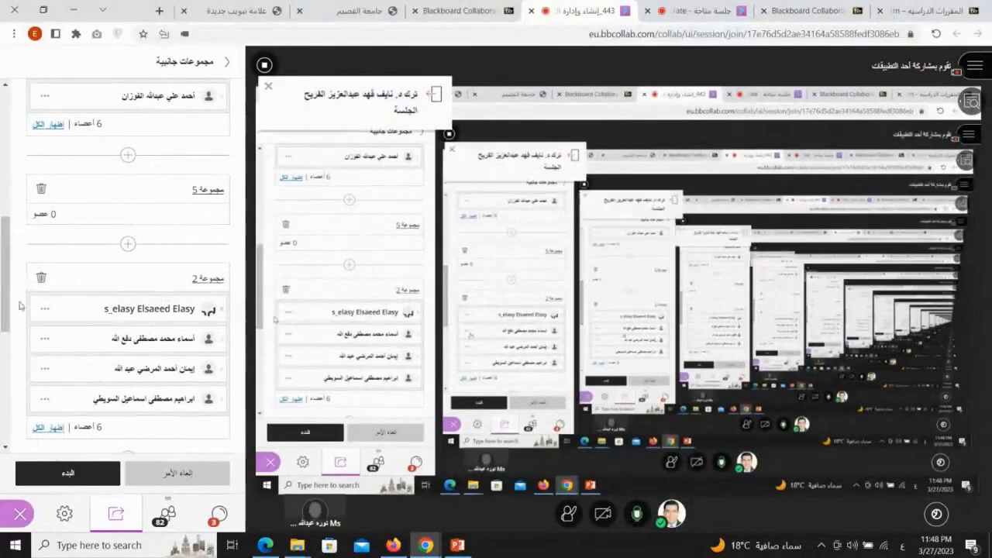
scroll(30, 353, down, 3)
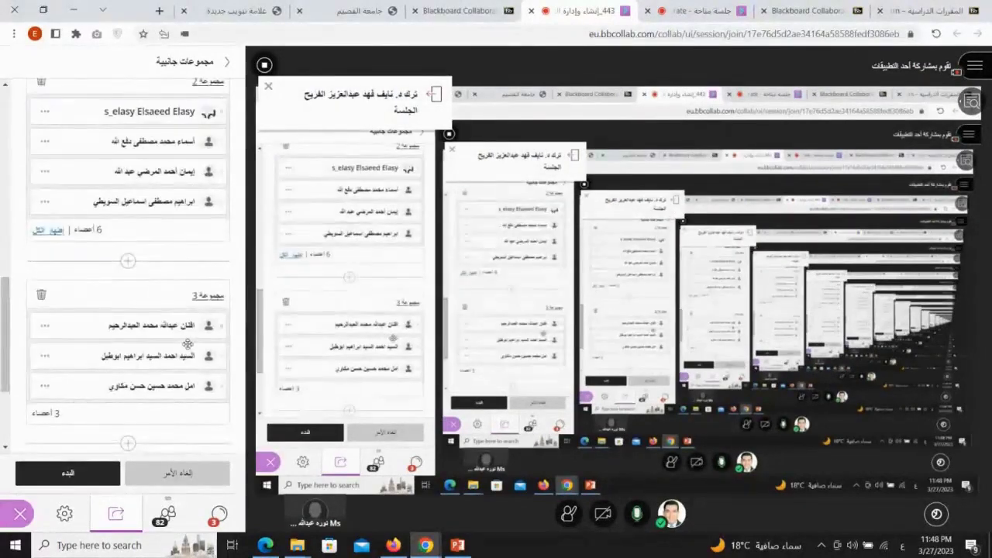
click(45, 113)
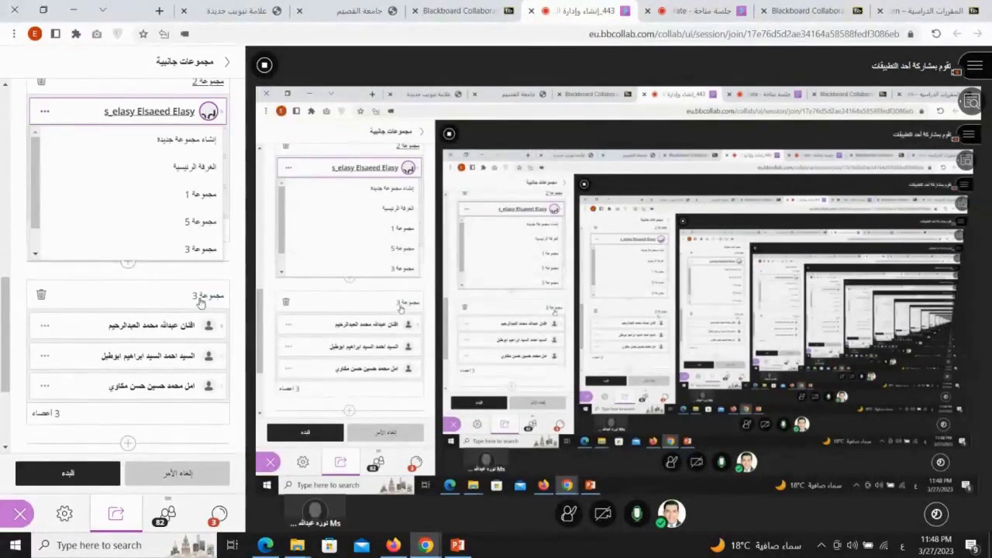
click(200, 249)
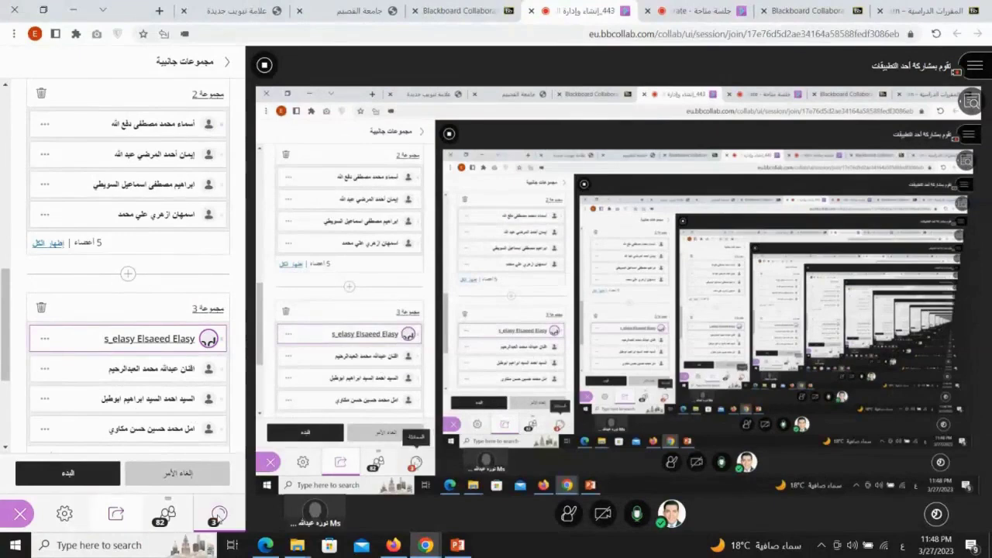
Step: Read the new messages in the Everyone (الكل) chat and return to the breakout groups setup
click(219, 516)
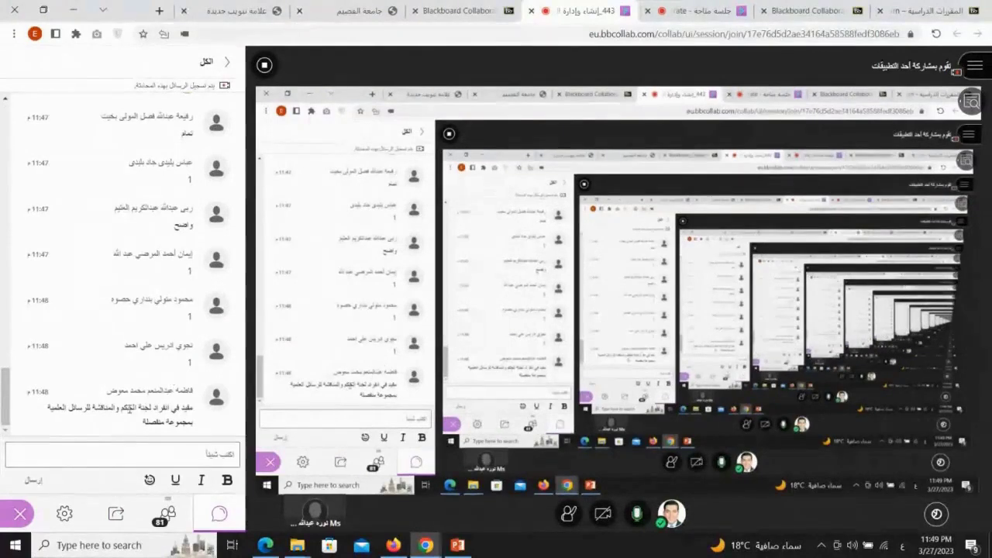
click(116, 513)
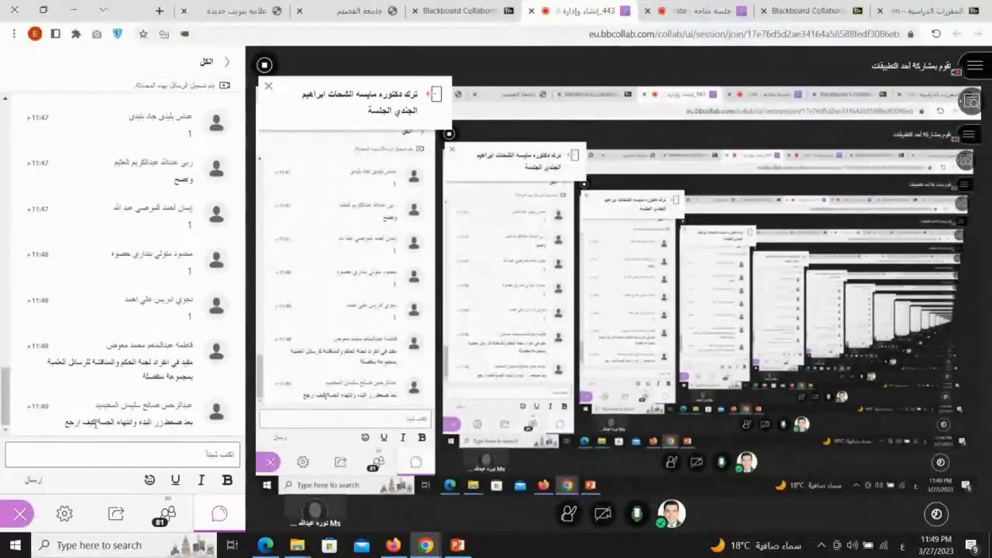
click(116, 514)
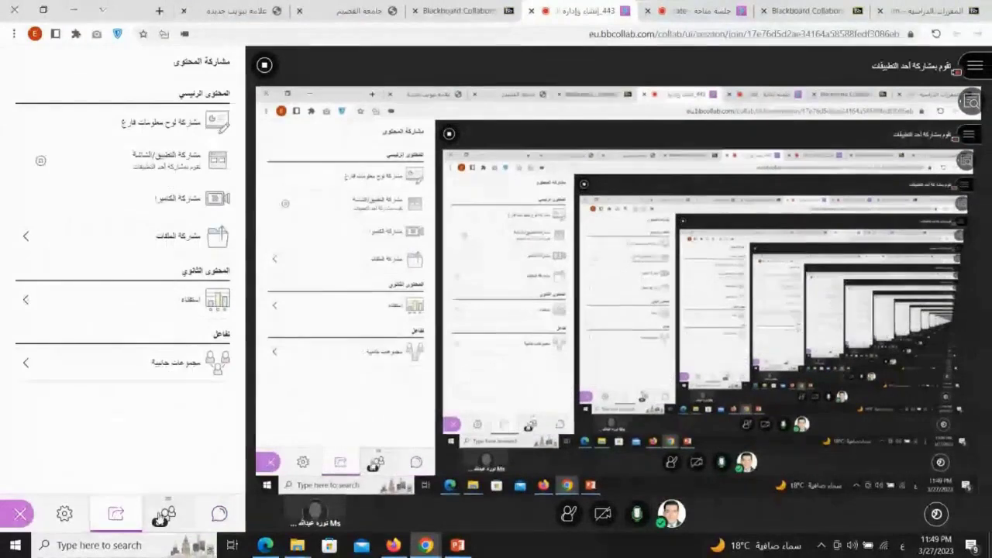
click(172, 369)
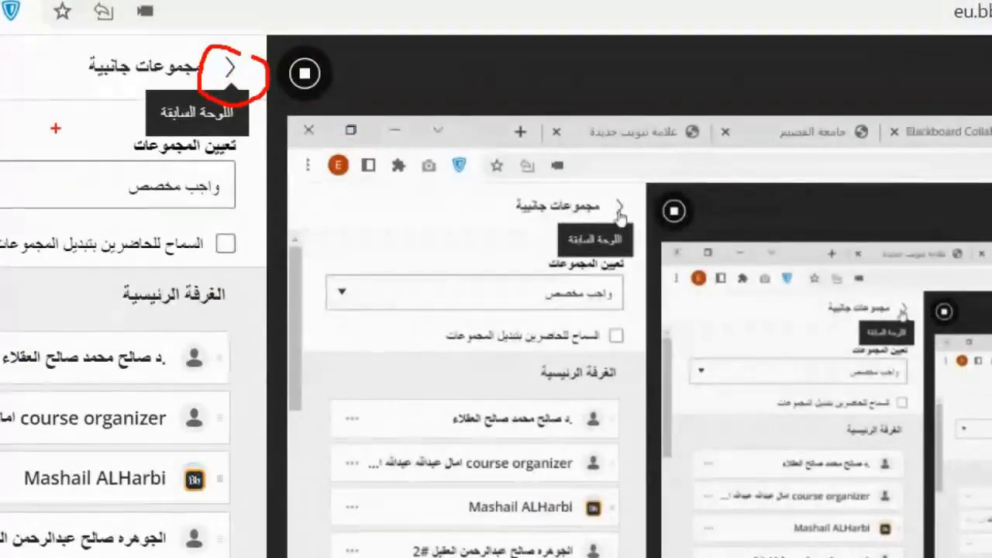
Step: Mark up the area around the breakout groups heading and its previous-panel arrow with the annotation pen, and cancel the groups setup
drag(55, 128, 23, 129)
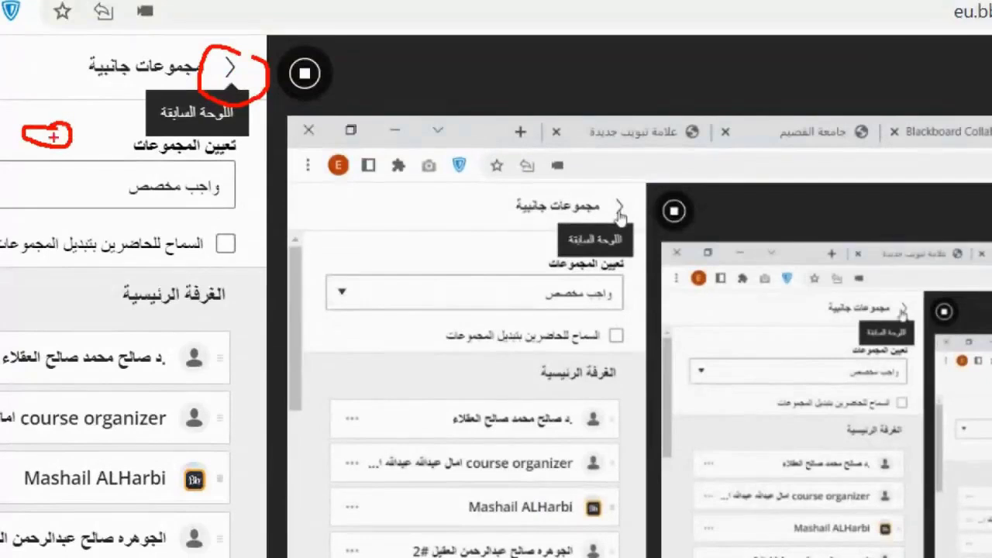
drag(56, 148, 54, 178)
drag(123, 138, 93, 142)
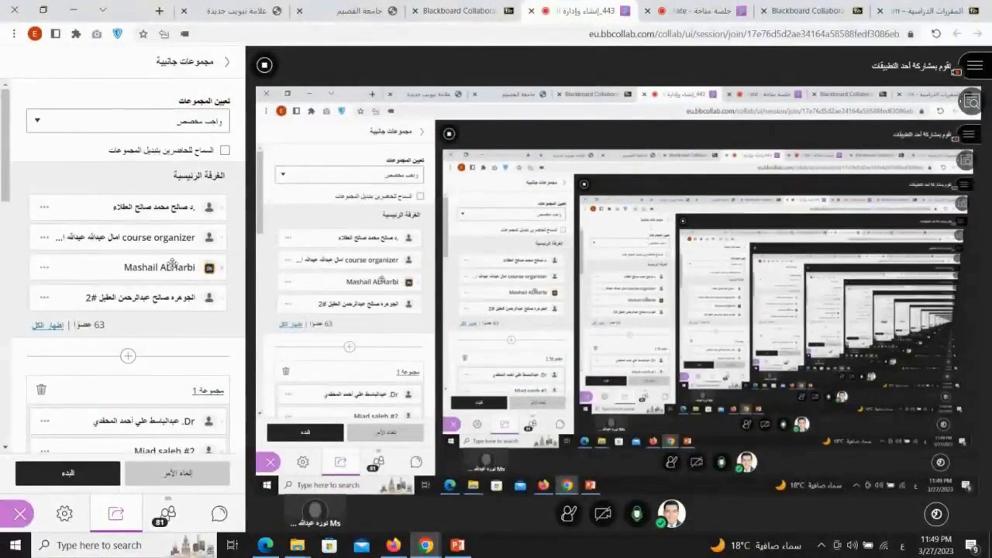
click(169, 476)
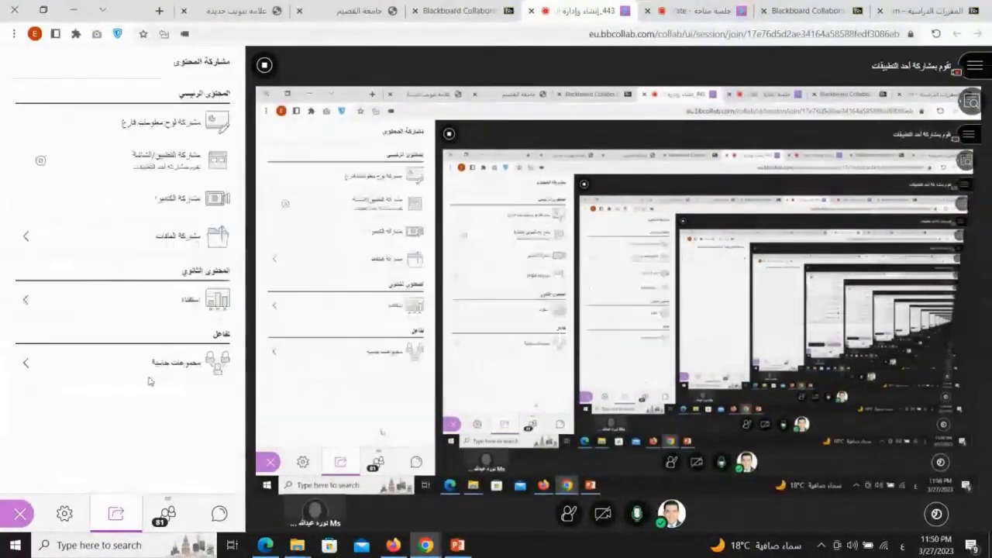
Step: Show the instructor's جلسة متاحة session, and open the course's virtual classrooms (الفصول الافتراضية) in the Firefox and Edge student accounts
click(696, 10)
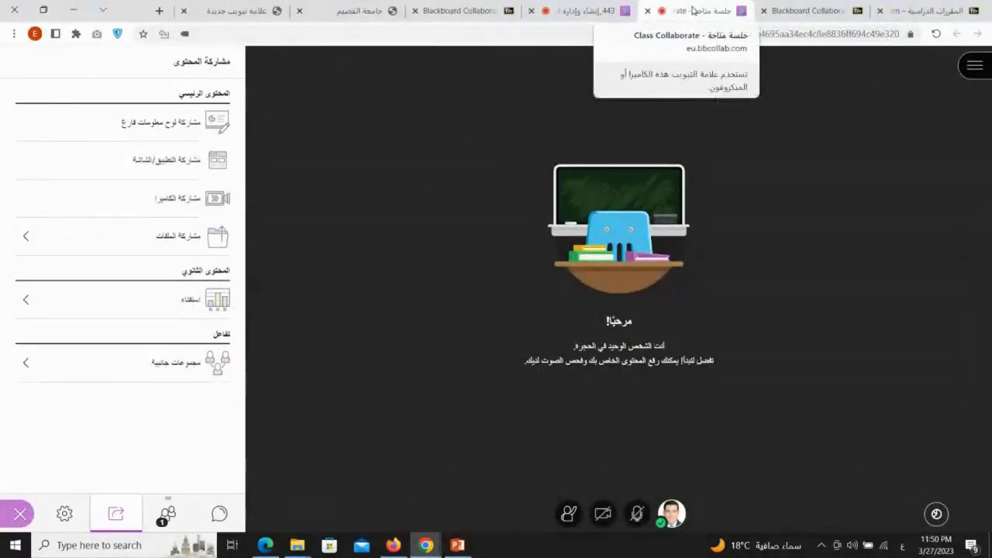
click(394, 545)
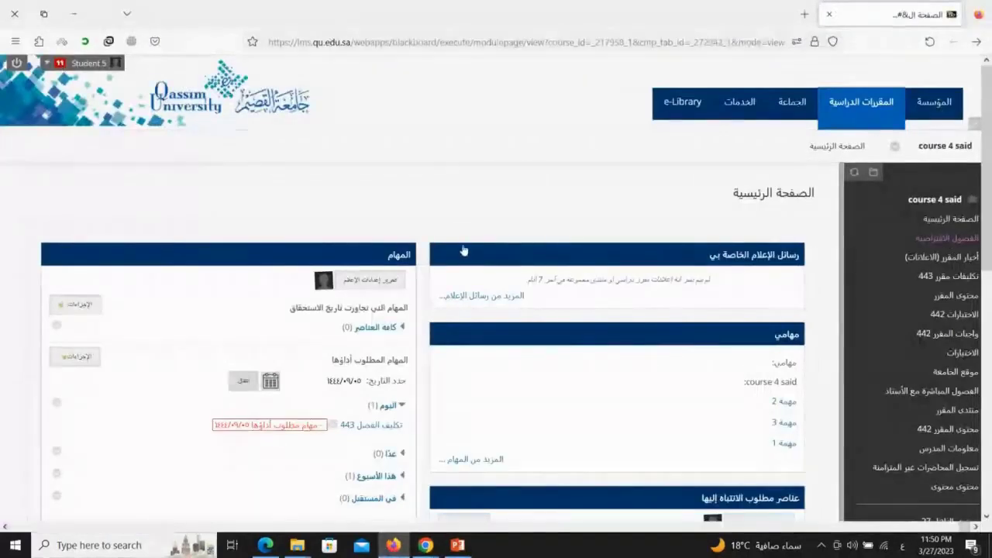
click(262, 546)
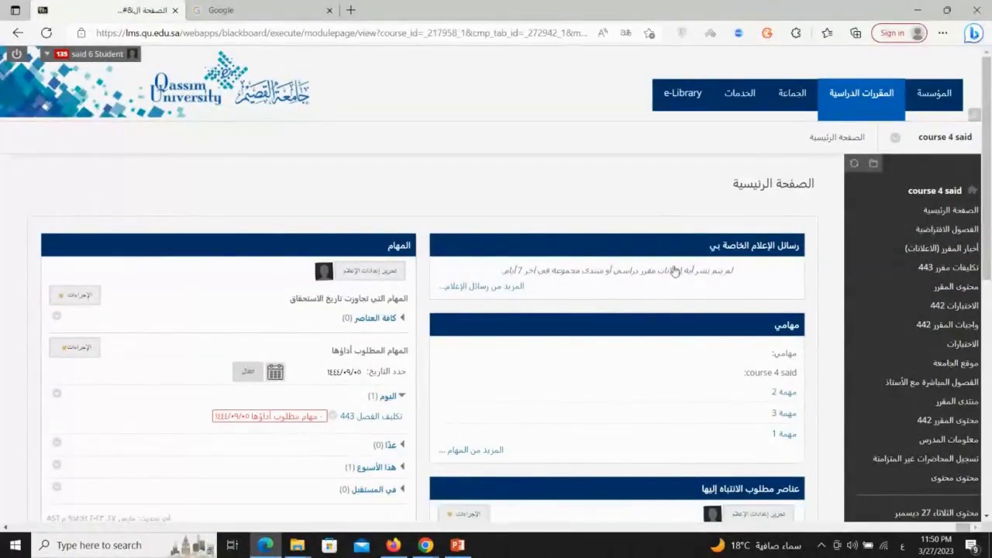
click(393, 545)
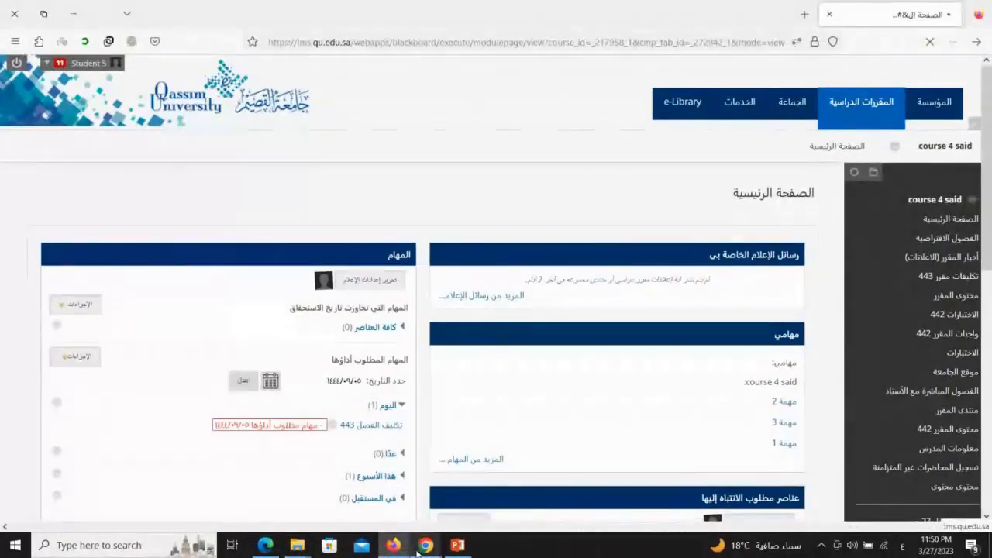
mouse_move(402, 551)
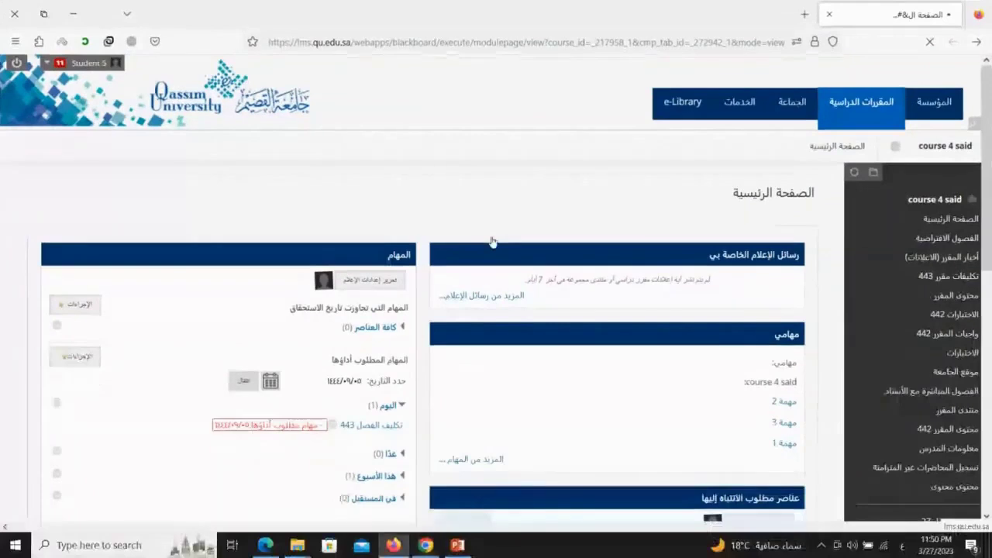
click(940, 240)
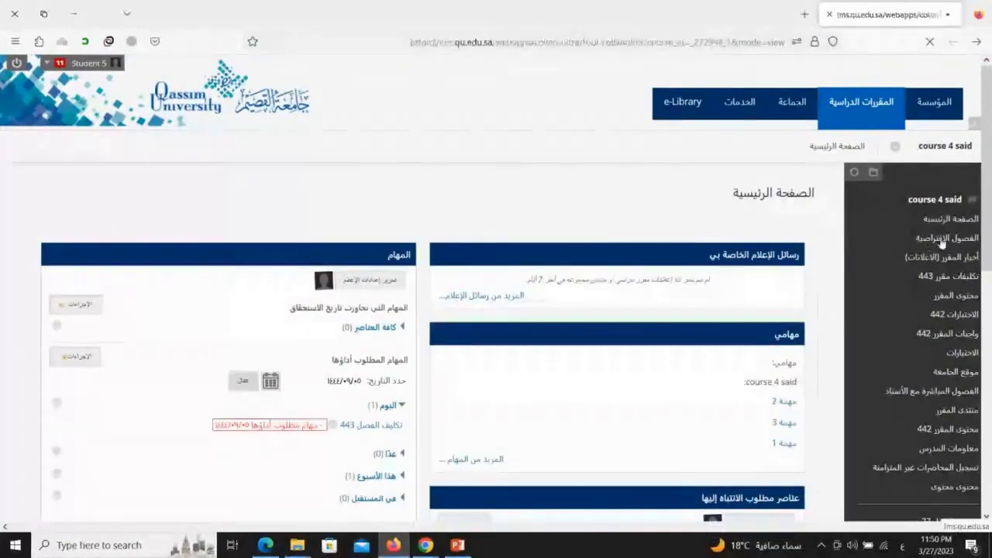
click(265, 544)
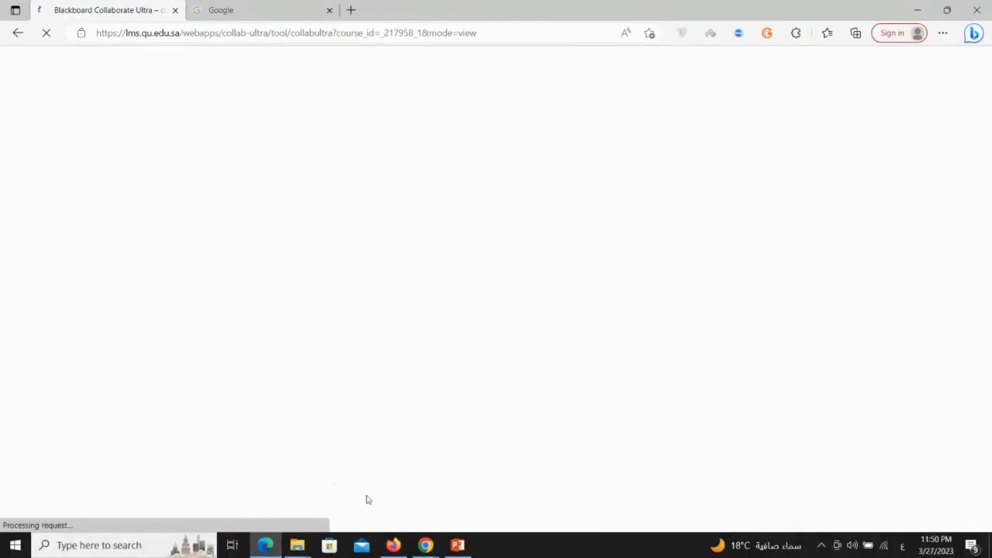
Step: Check the instructor's session in Chrome and reload the virtual classrooms page in the Firefox student account
click(393, 545)
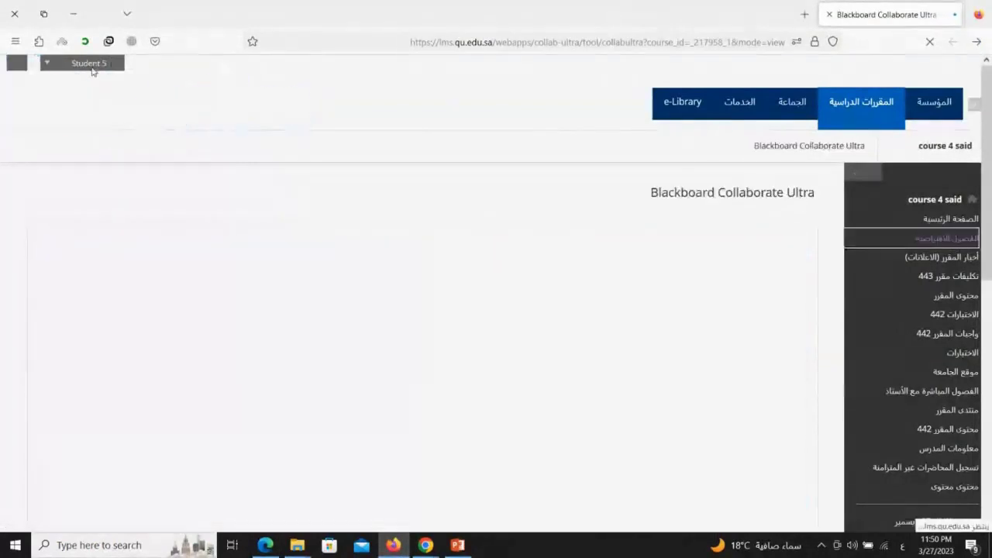
mouse_move(425, 546)
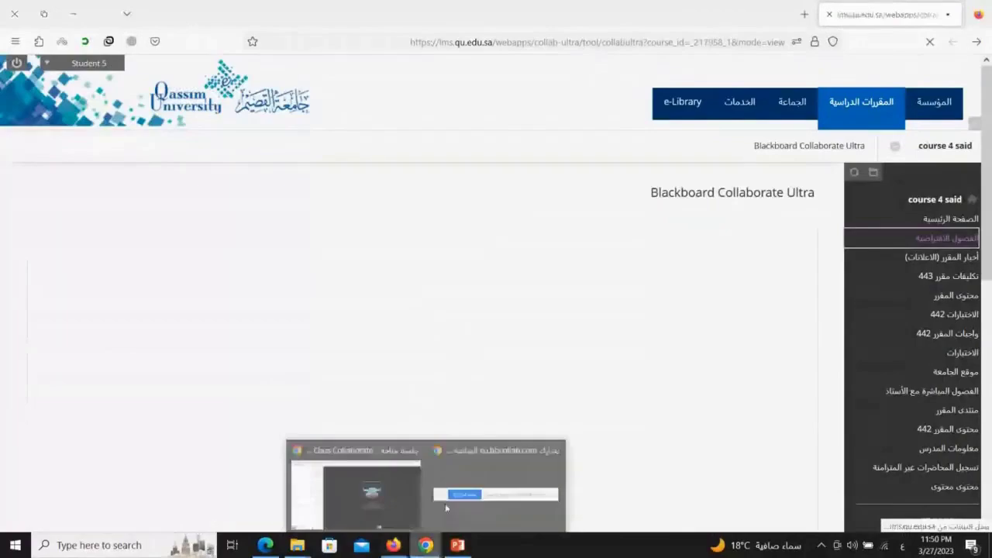
click(390, 493)
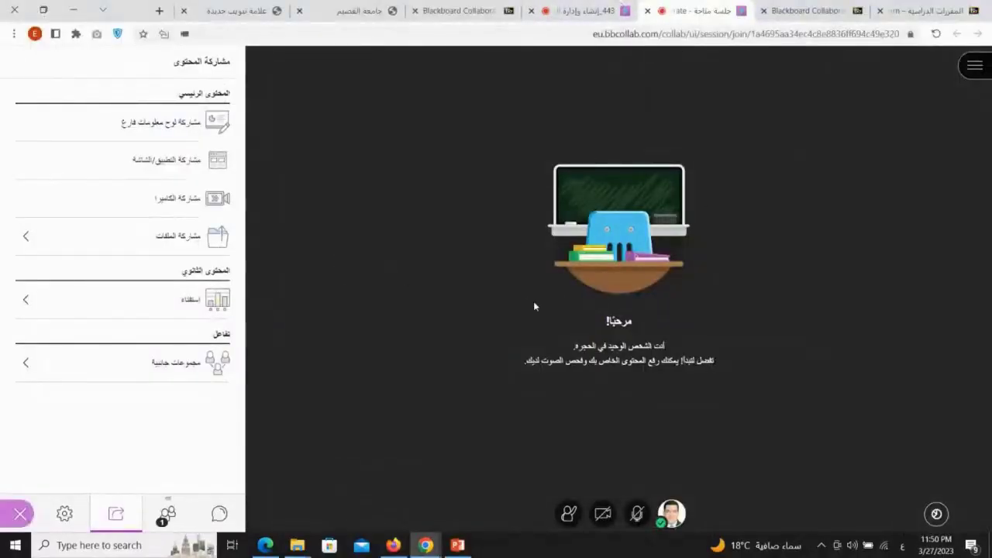
click(393, 544)
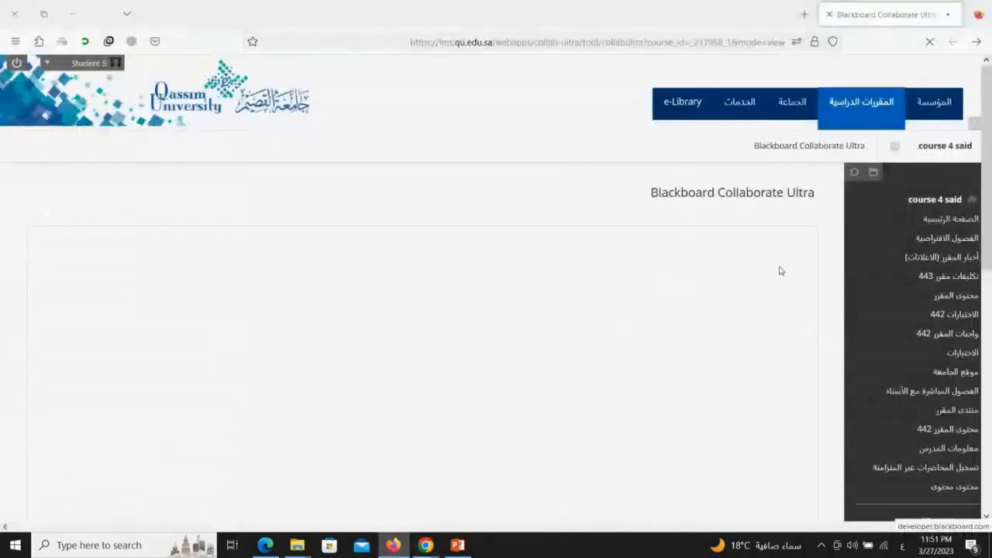
click(947, 237)
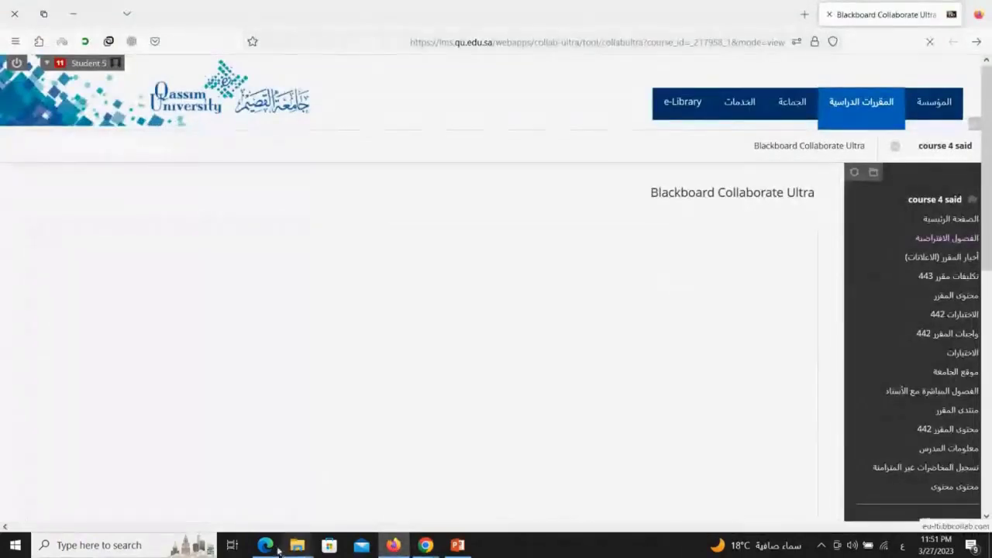
Step: Switch to Edge, find جلسة متاحة on the last page of the session list, and join it as a student
click(276, 548)
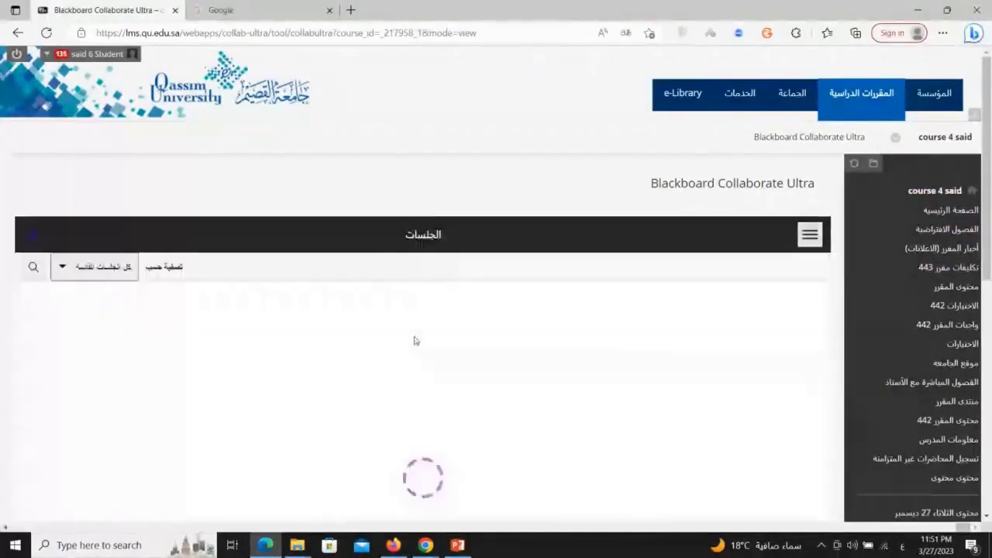
scroll(737, 395, down, 1)
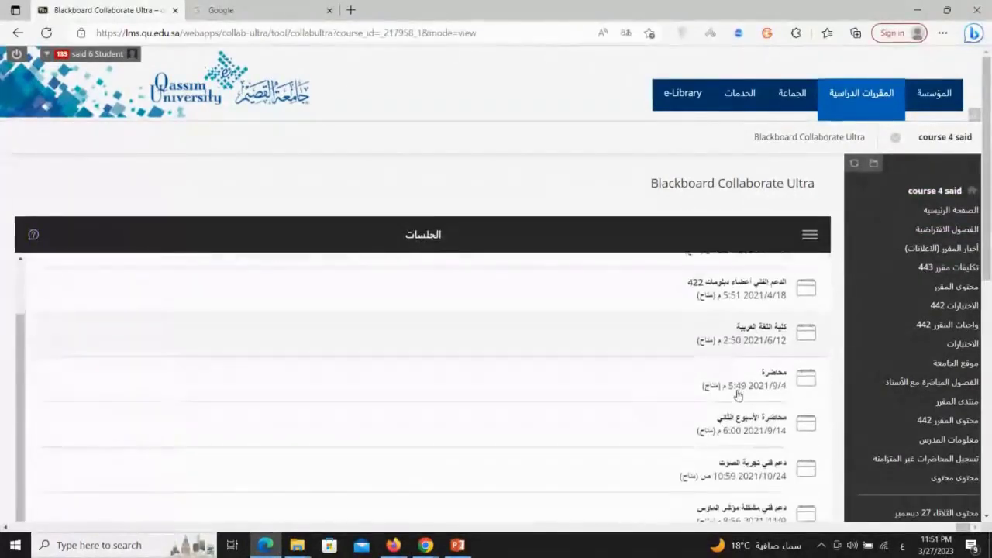
scroll(737, 396, down, 5)
click(406, 331)
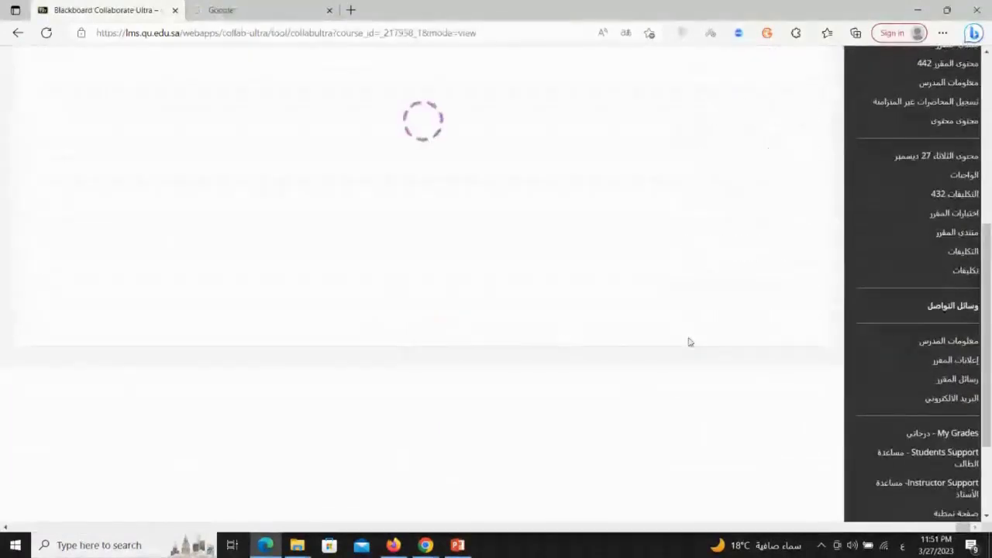
scroll(690, 342, up, 3)
click(768, 229)
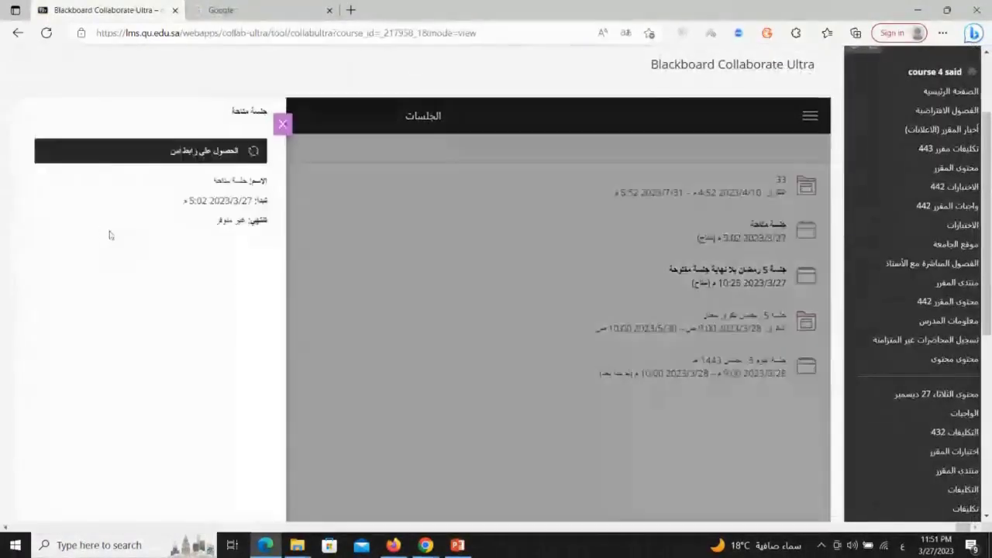
click(151, 151)
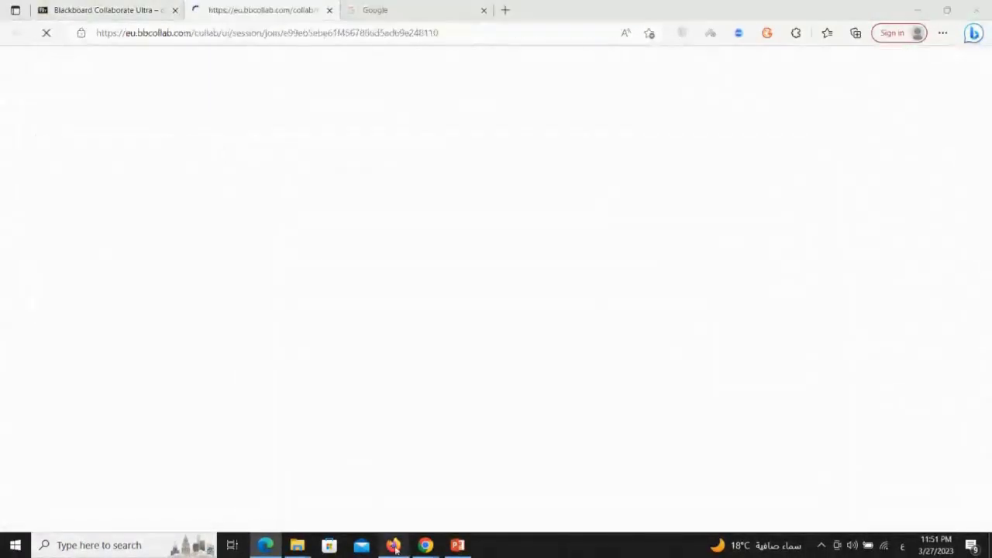
Step: Join جلسة متاحة from the Firefox student account and switch back to the instructor's session in Chrome
click(394, 545)
click(943, 242)
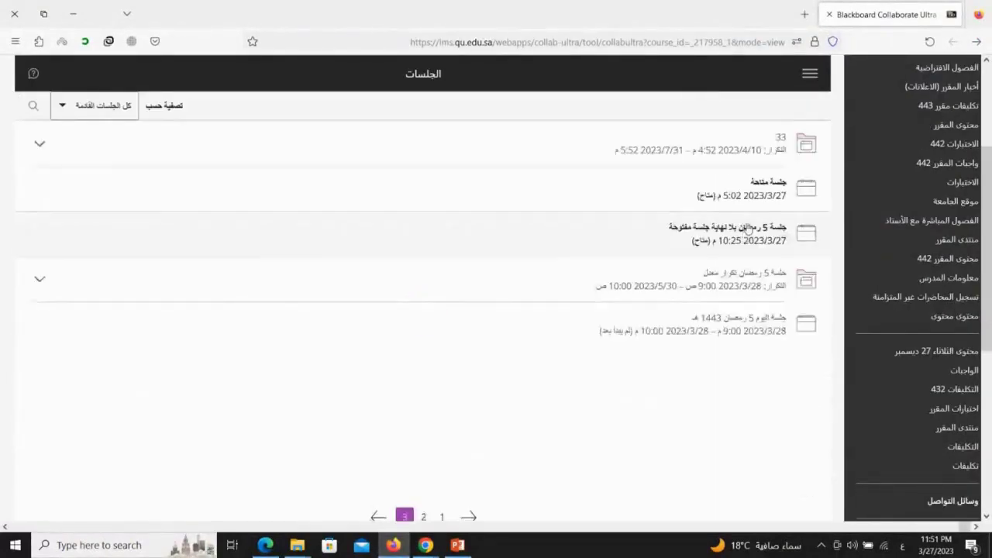
click(753, 194)
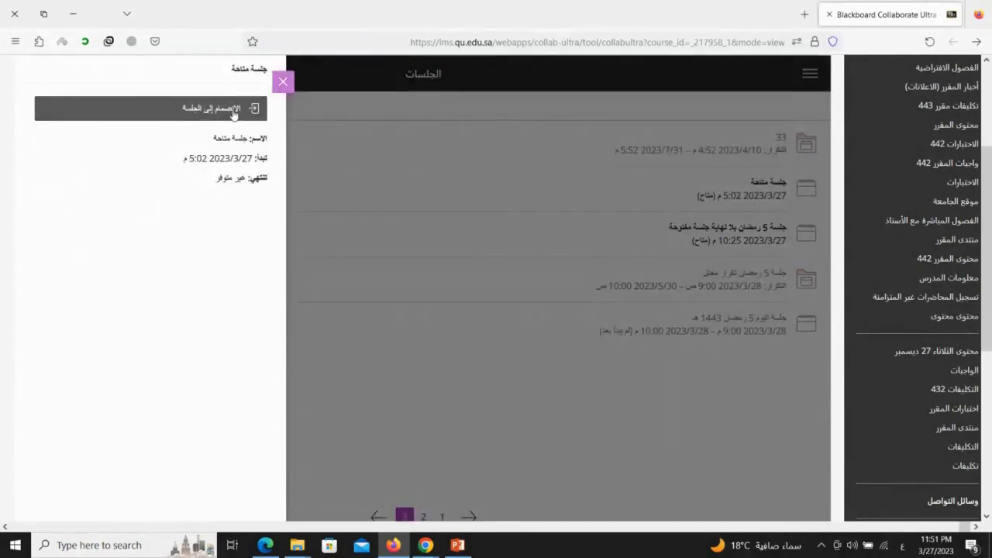
click(225, 112)
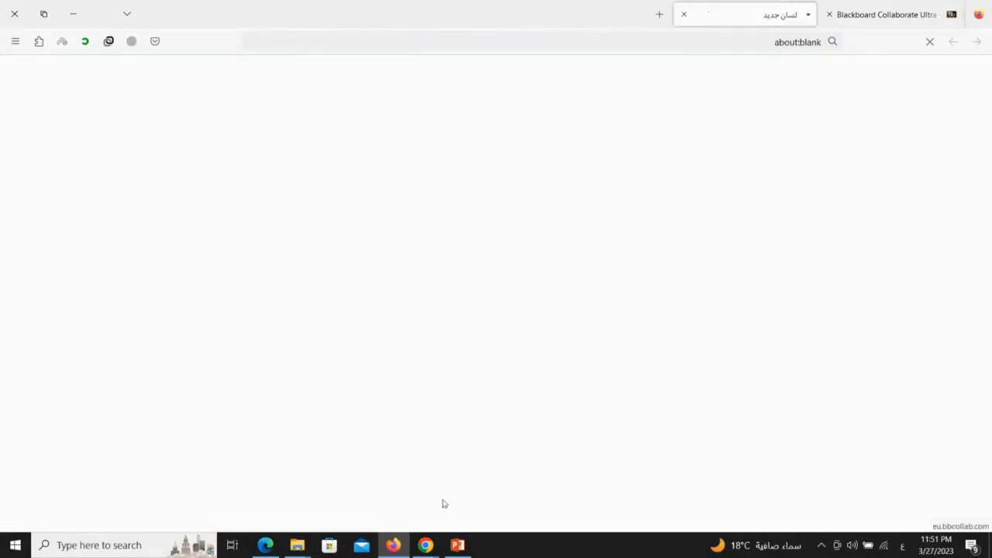
mouse_move(419, 540)
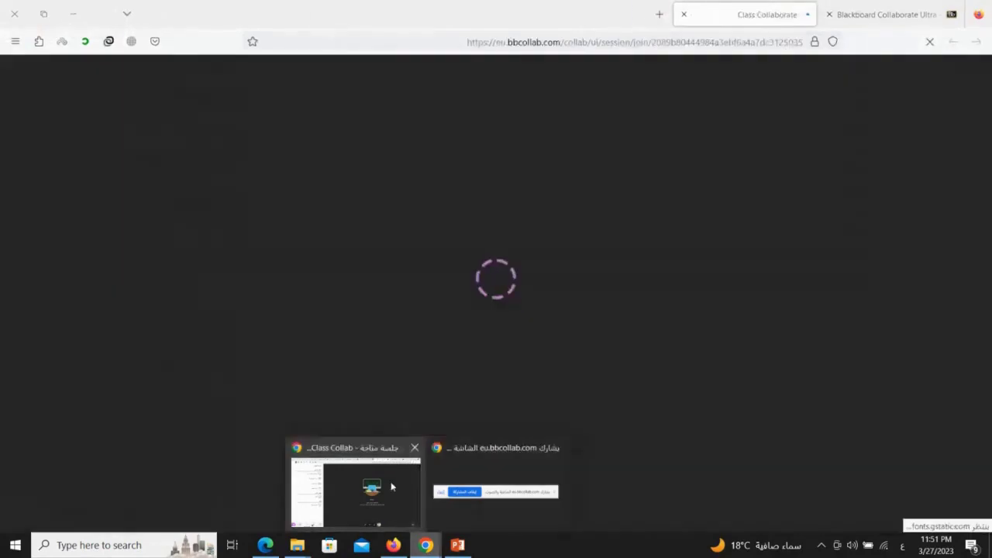
click(391, 486)
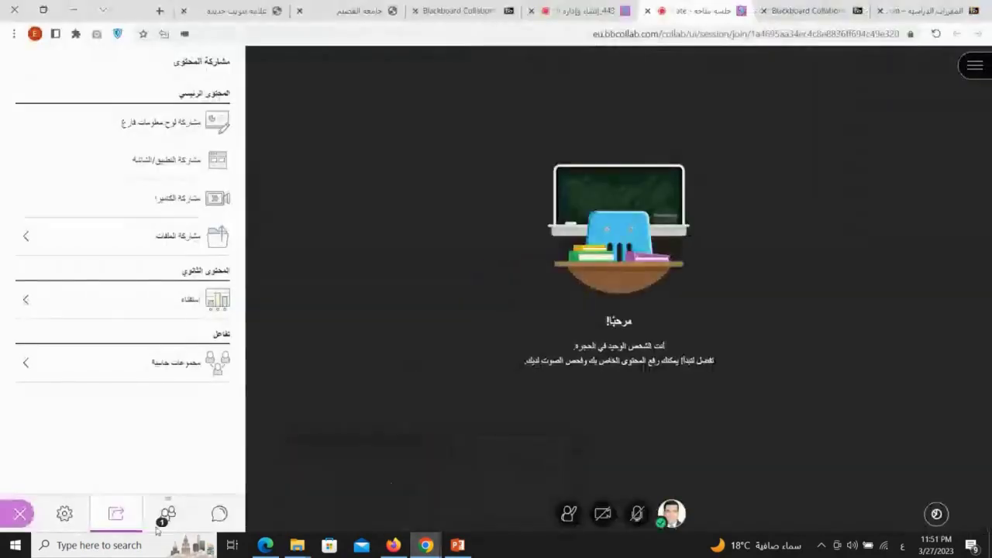